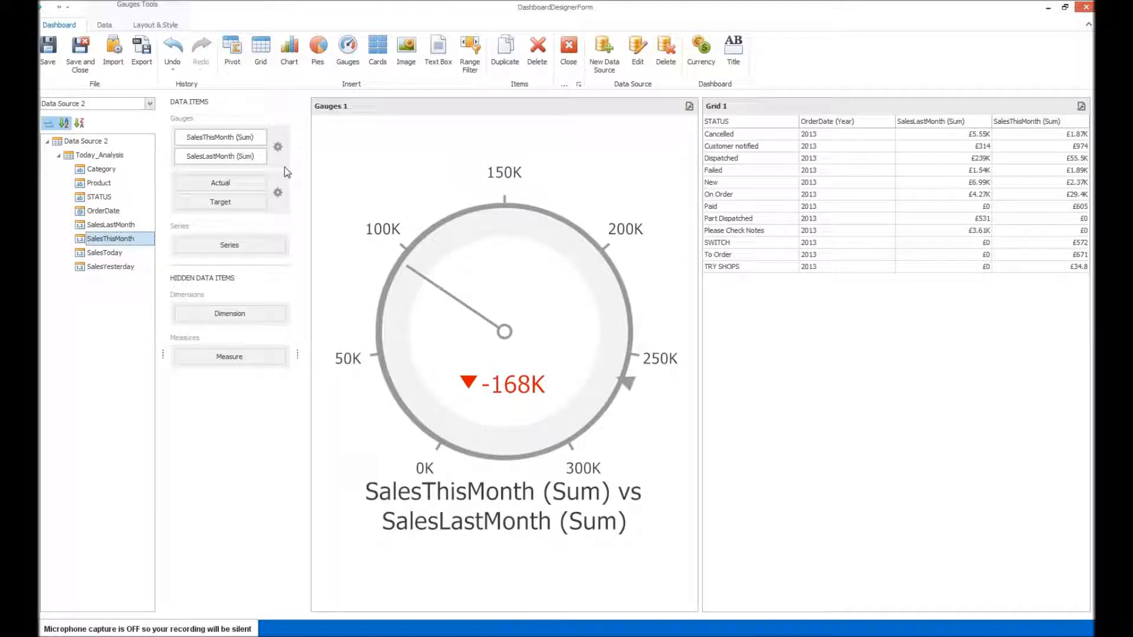
Add the STATUS field as the series of the gauges so each status gets its own gauge.
{"action": "key", "text": "alt"}
{"action": "left_click_drag", "start_coordinate": [83, 199], "coordinate": [233, 244]}
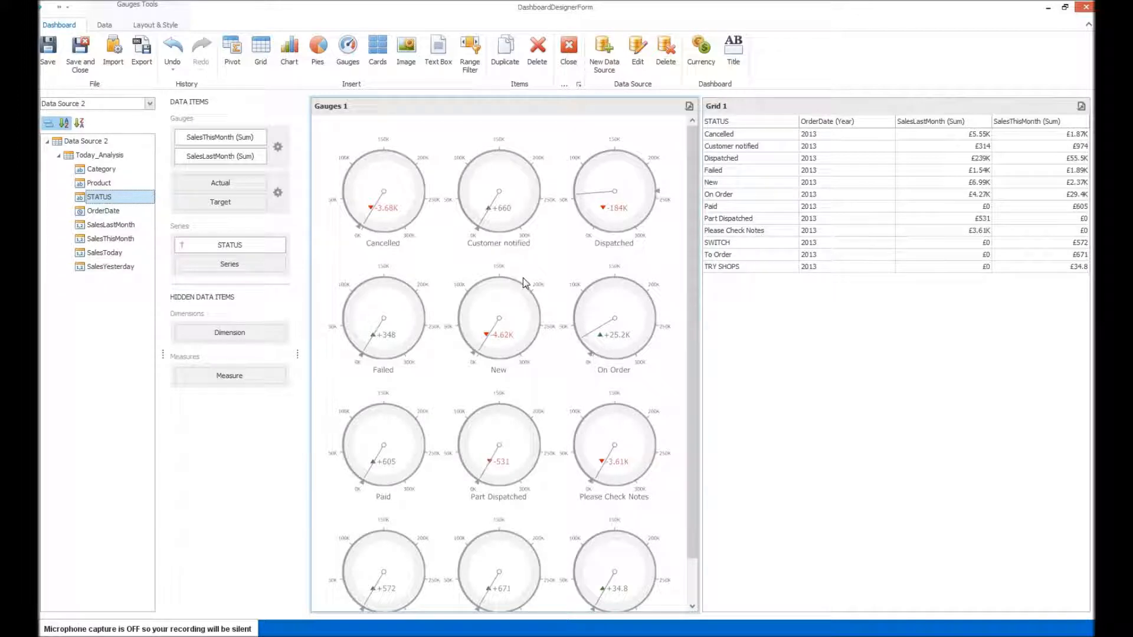
Review the value type and result indication choices in the options of the SalesThisMonth versus SalesLastMonth gauge.
{"action": "left_click", "coordinate": [277, 146]}
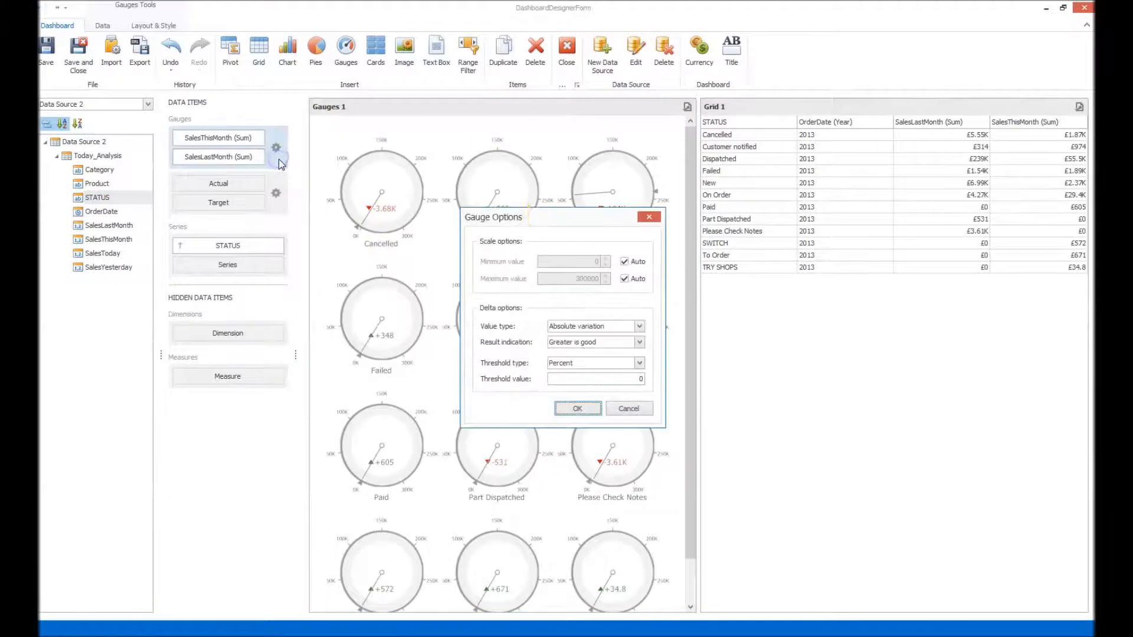
{"action": "left_click", "coordinate": [640, 327]}
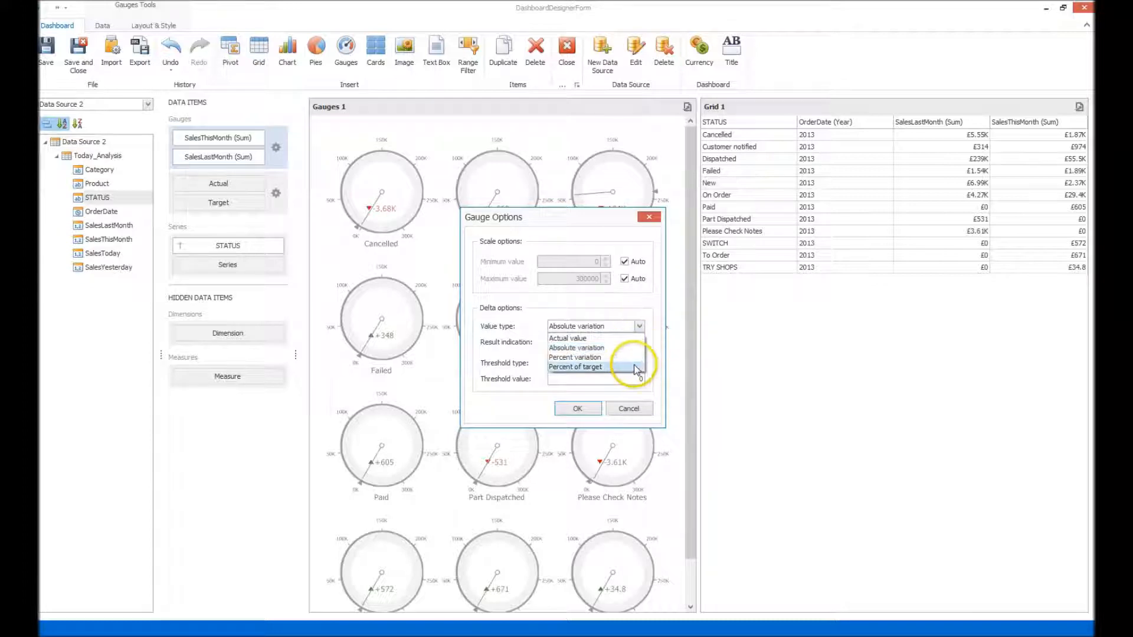
{"action": "left_click", "coordinate": [641, 329]}
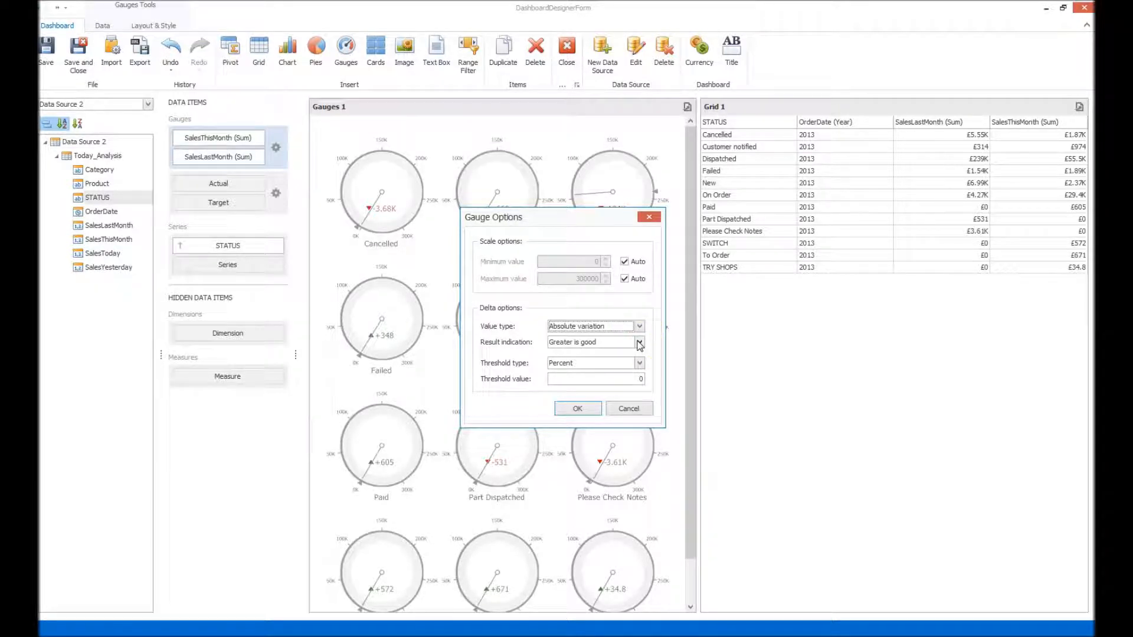
{"action": "left_click", "coordinate": [640, 344]}
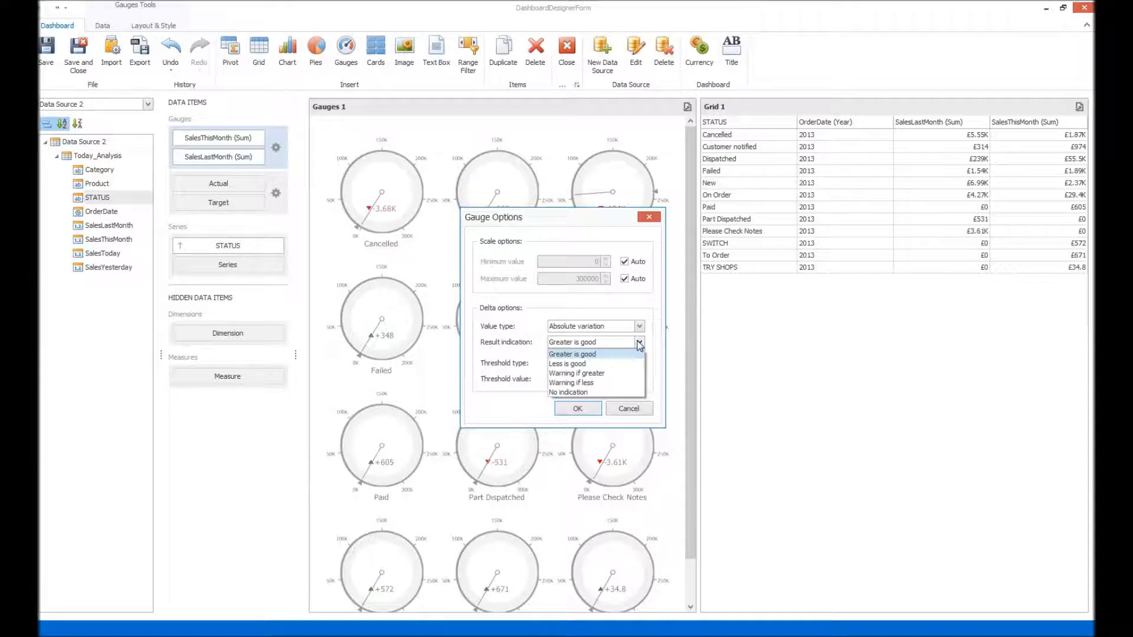
{"action": "left_click", "coordinate": [619, 374]}
{"action": "left_click", "coordinate": [579, 408]}
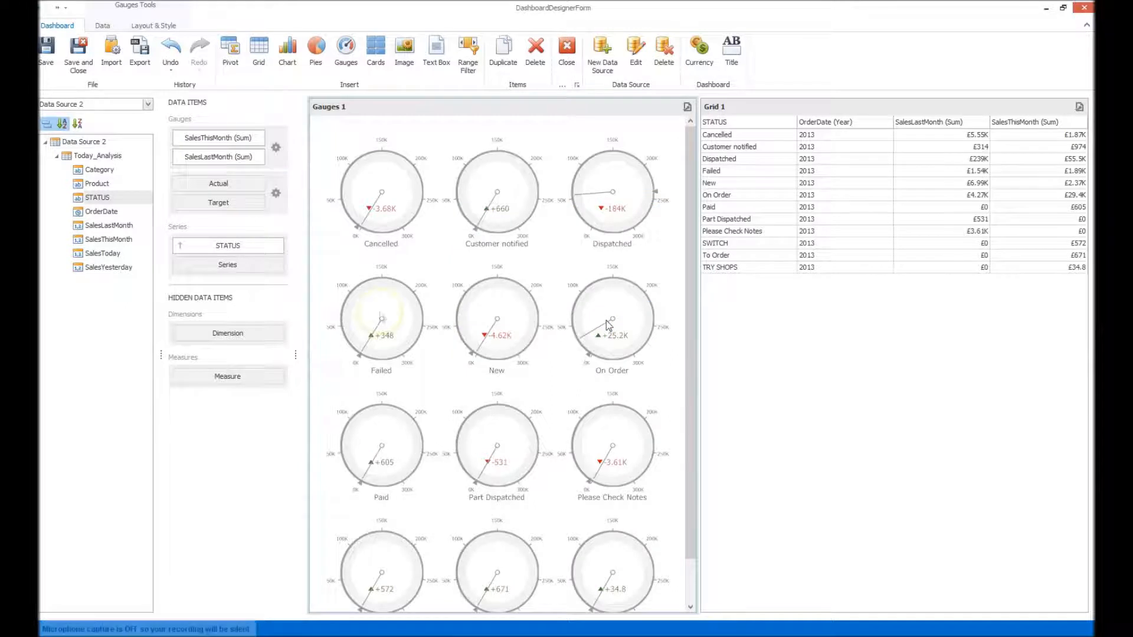
Sort the STATUS series by SalesLastMonth (Sum) in descending order.
{"action": "left_click", "coordinate": [278, 245]}
{"action": "mouse_move", "coordinate": [332, 289]}
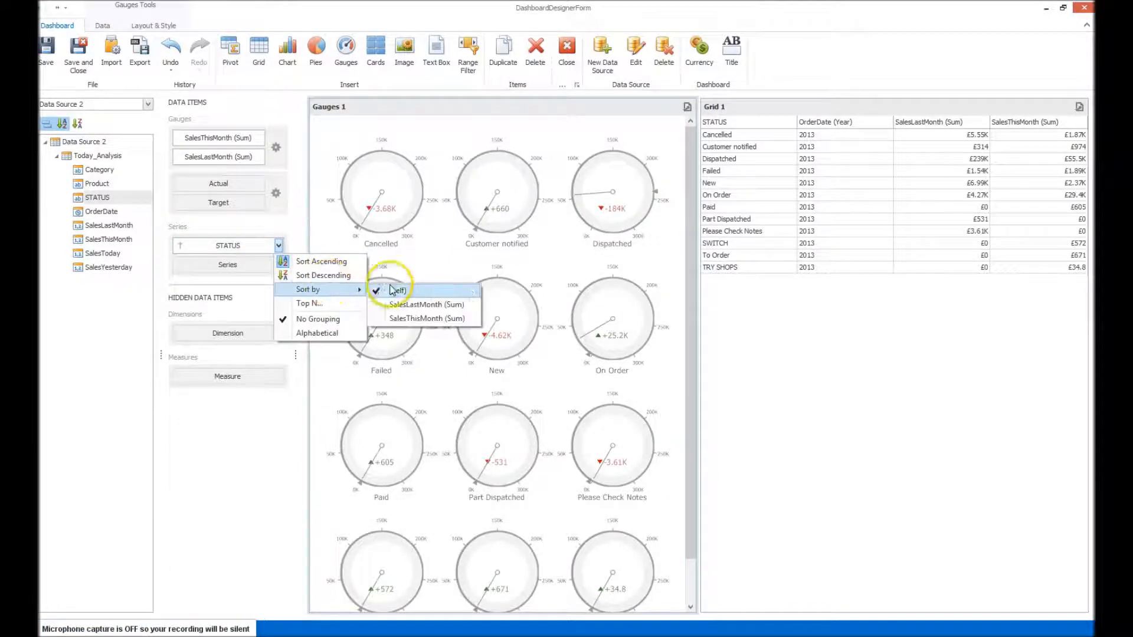
{"action": "left_click", "coordinate": [468, 317]}
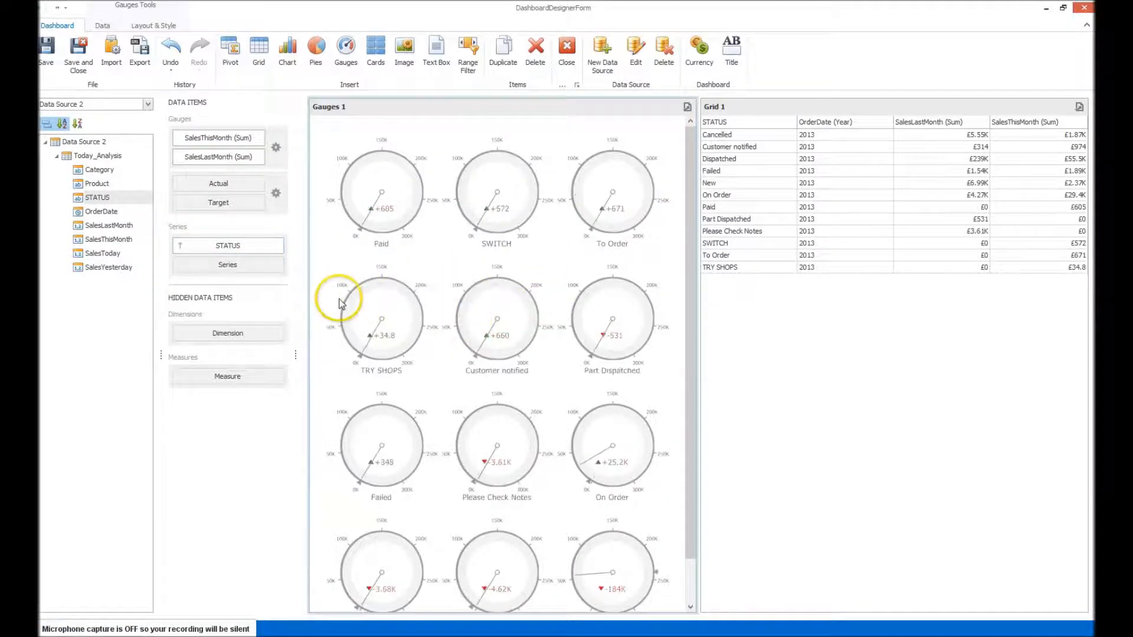
{"action": "left_click", "coordinate": [278, 246]}
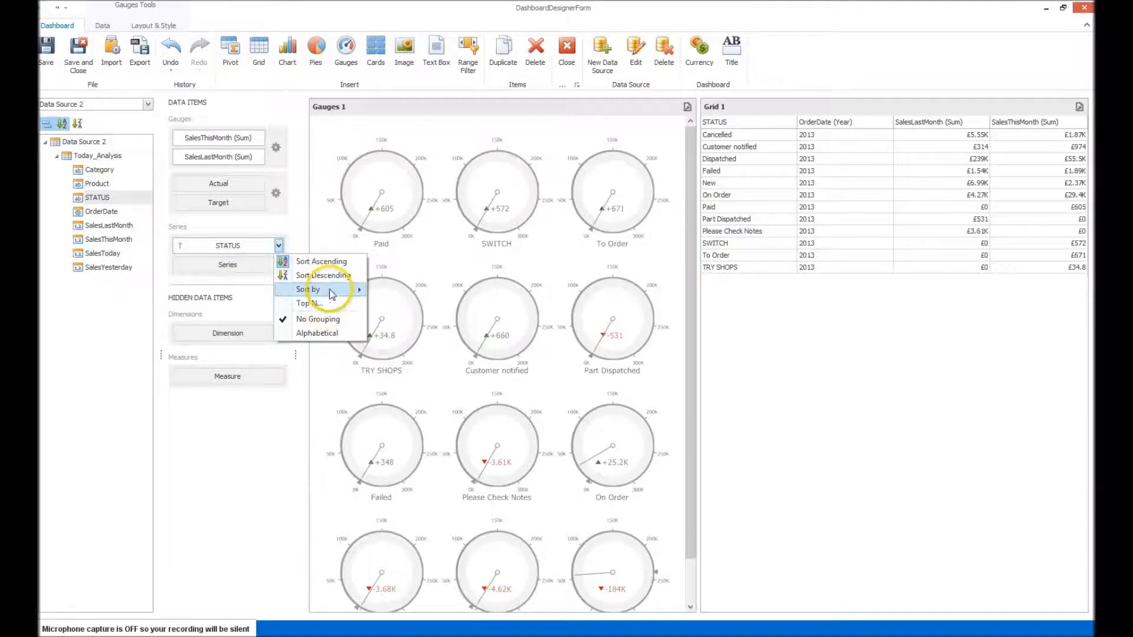
{"action": "mouse_move", "coordinate": [324, 290]}
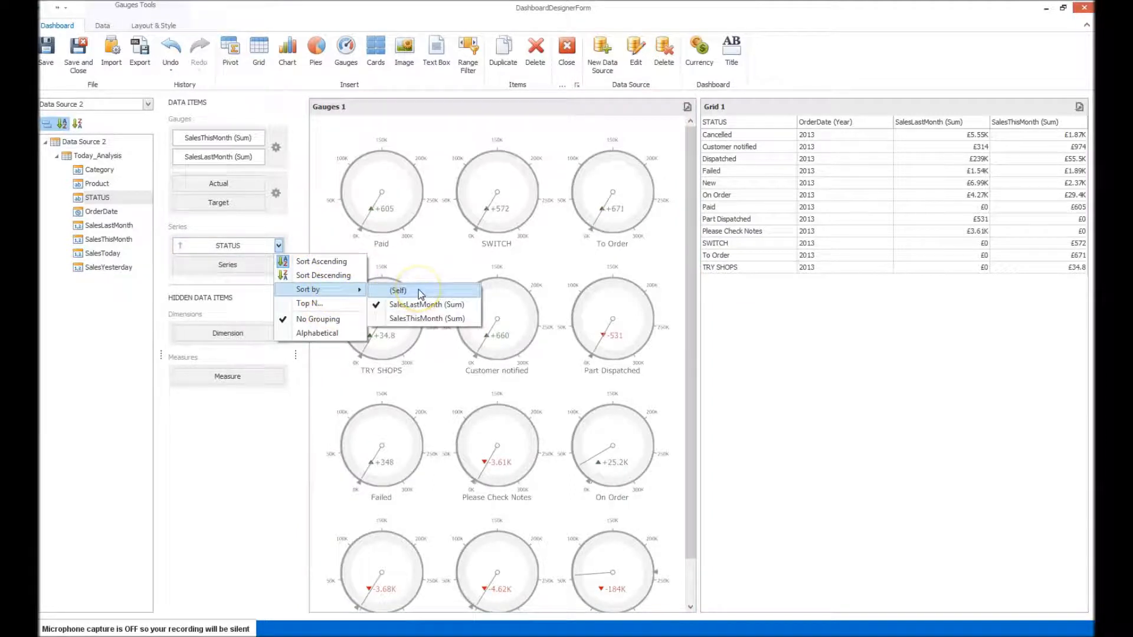
{"action": "left_click", "coordinate": [324, 275]}
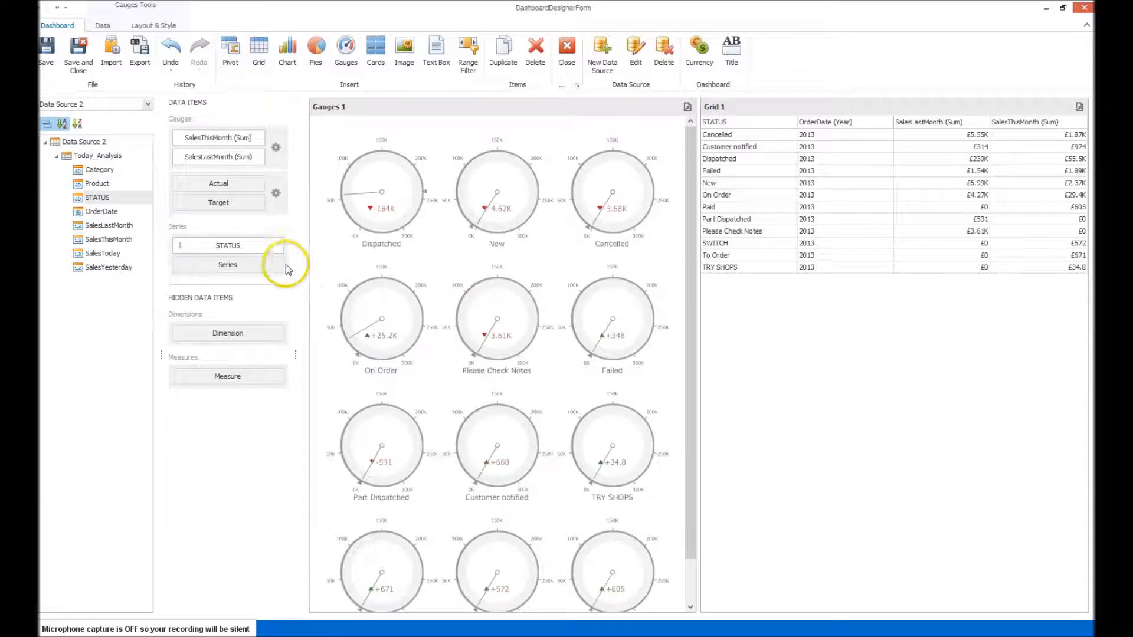
Set the STATUS series back to ascending order, sorted by (Self).
{"action": "left_click", "coordinate": [279, 250]}
{"action": "left_click", "coordinate": [324, 262]}
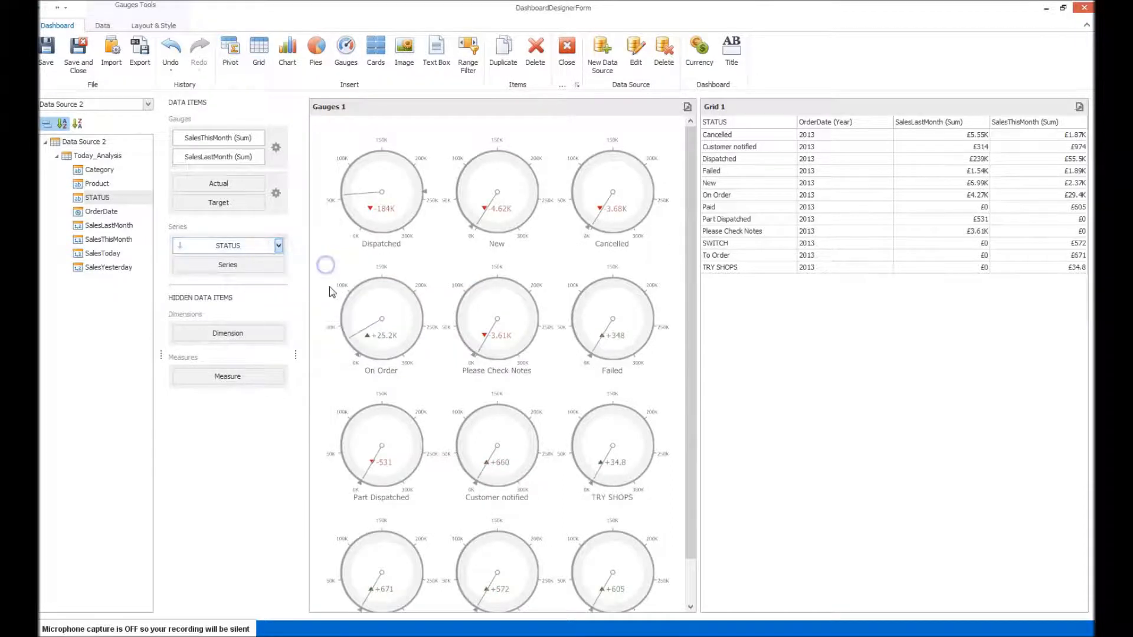
{"action": "left_click", "coordinate": [279, 245]}
{"action": "mouse_move", "coordinate": [352, 290]}
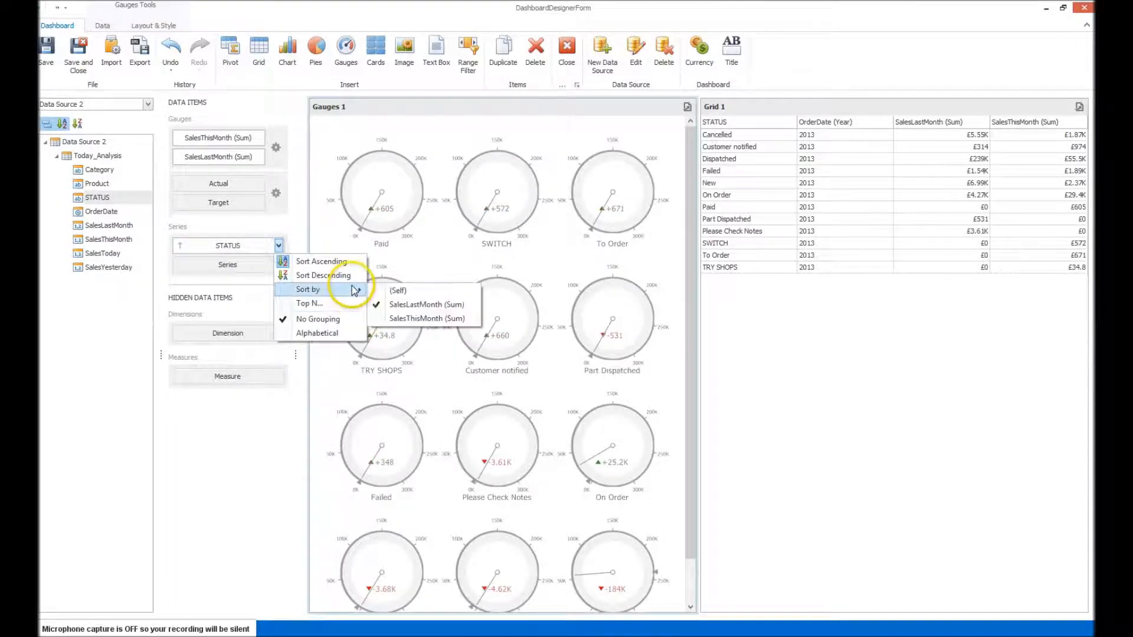
{"action": "left_click", "coordinate": [415, 293]}
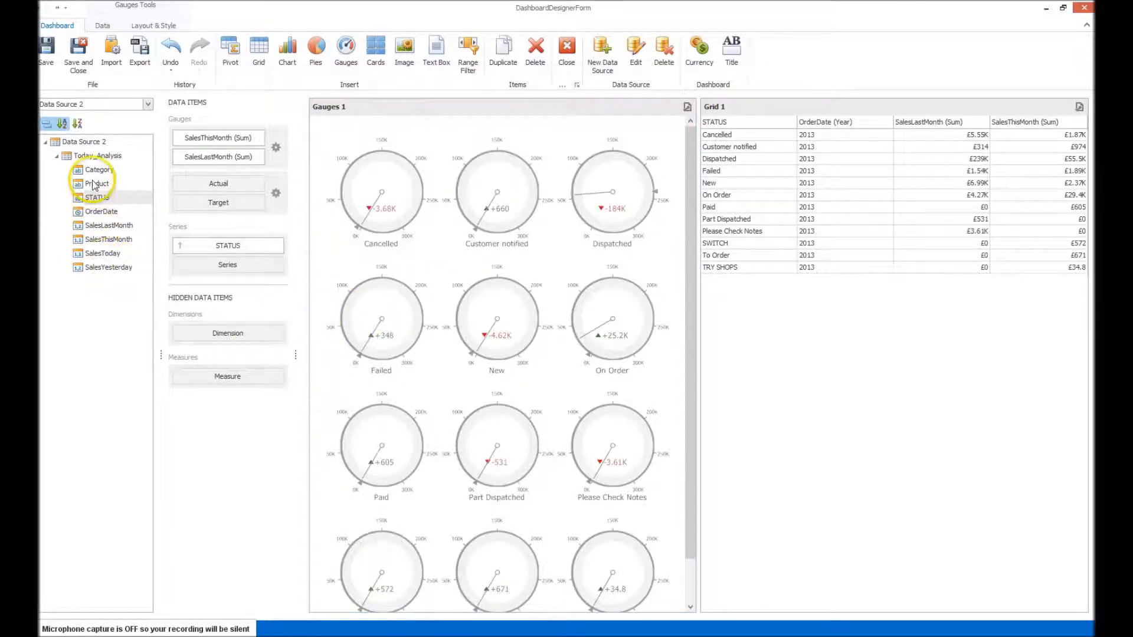
Add Category as a hidden measure and sort the STATUS series by Category (Count).
{"action": "left_click_drag", "start_coordinate": [95, 170], "coordinate": [223, 377]}
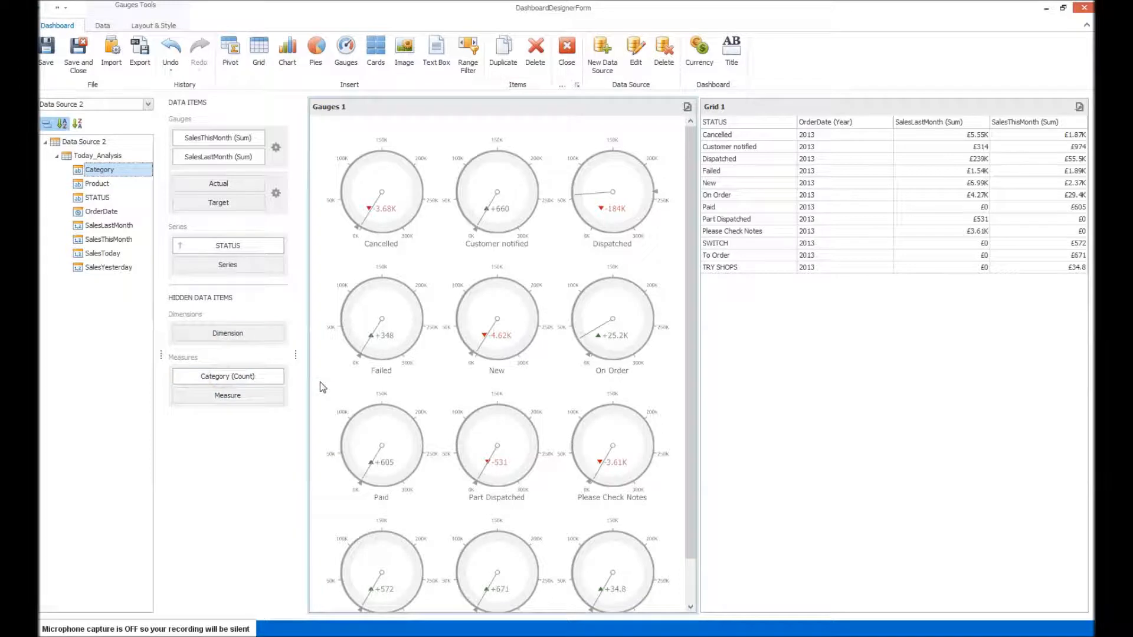
{"action": "left_click", "coordinate": [278, 245]}
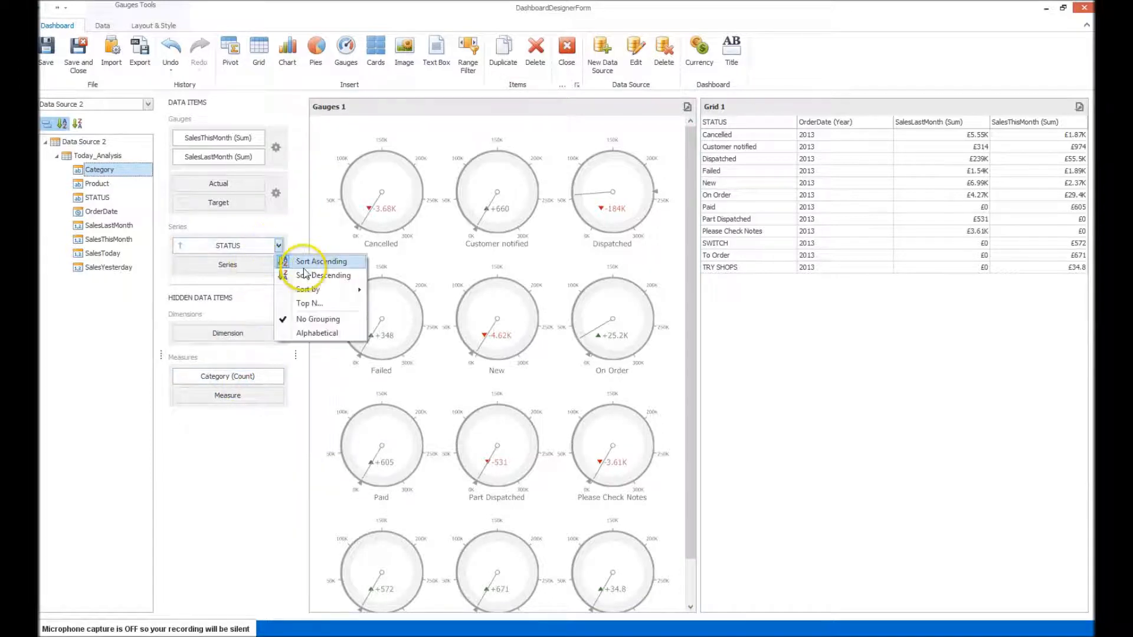
{"action": "mouse_move", "coordinate": [317, 290]}
{"action": "left_click", "coordinate": [544, 398]}
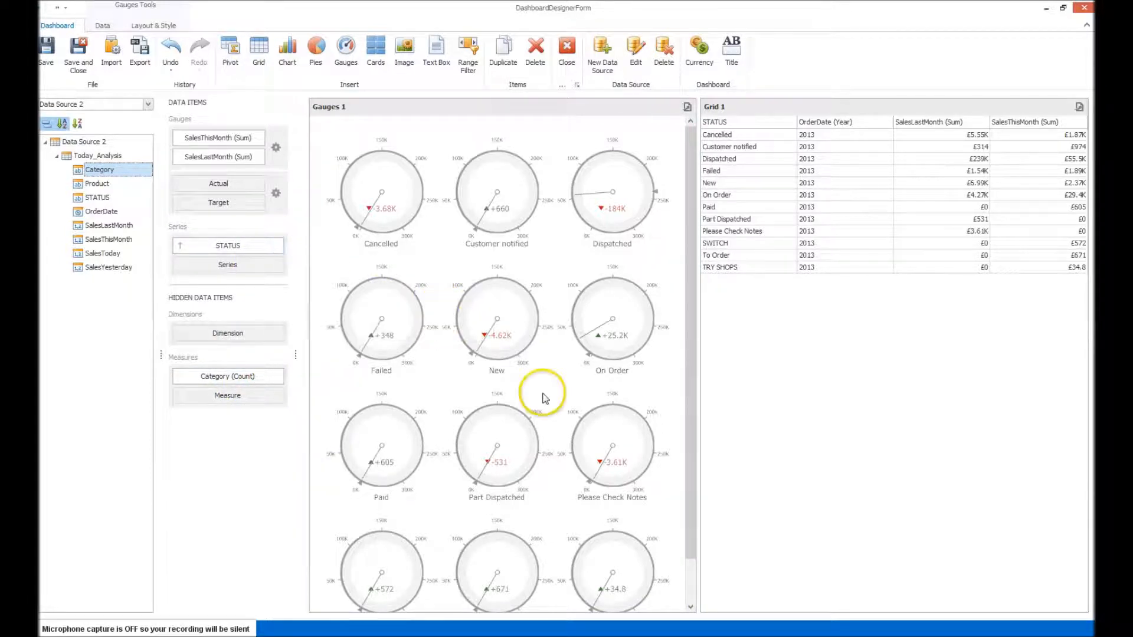
Remove the Category (Count) measure from the hidden data items.
{"action": "left_click", "coordinate": [278, 249]}
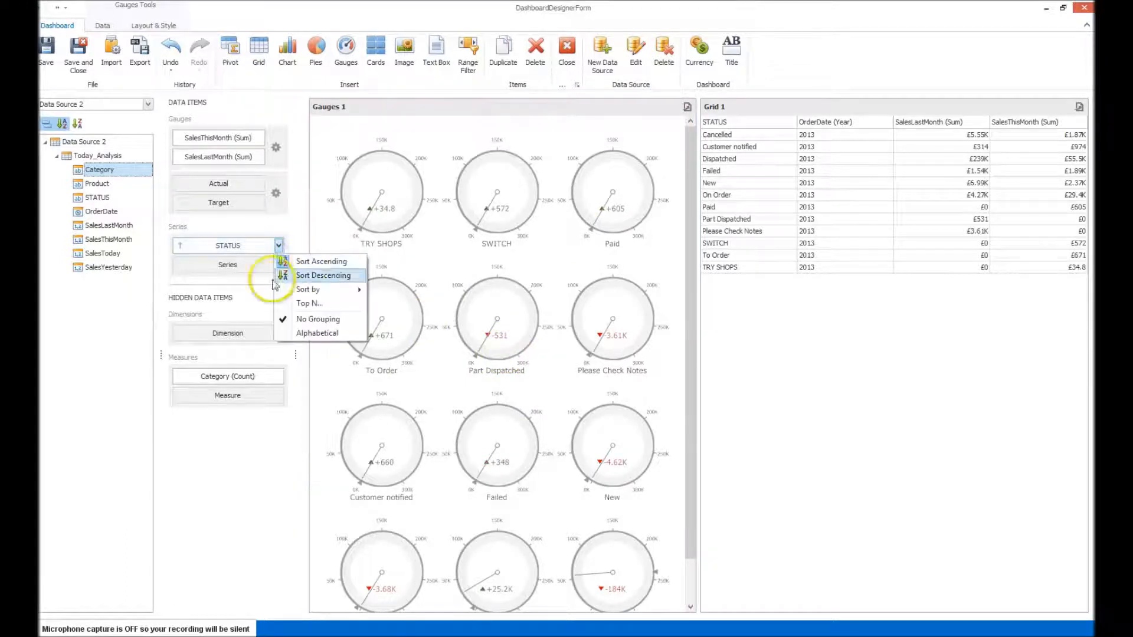
{"action": "left_click_drag", "start_coordinate": [239, 384], "coordinate": [152, 275]}
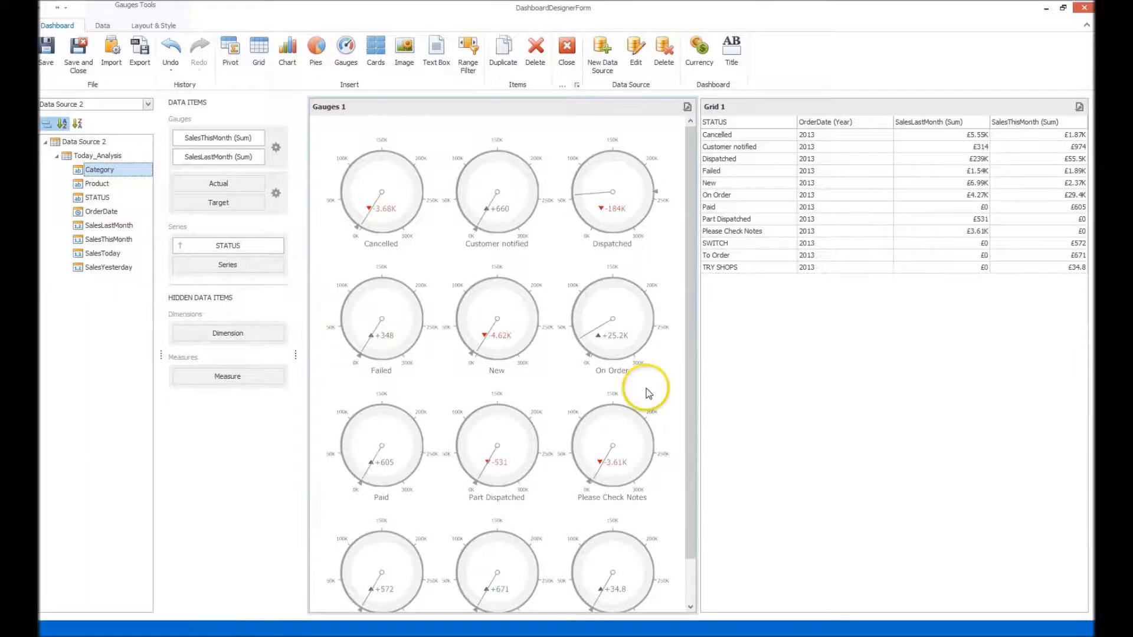
Check which fields the gauges' filter editor offers for a new condition, leaving the filter unapplied.
{"action": "left_click", "coordinate": [102, 25]}
{"action": "right_click", "coordinate": [395, 207]}
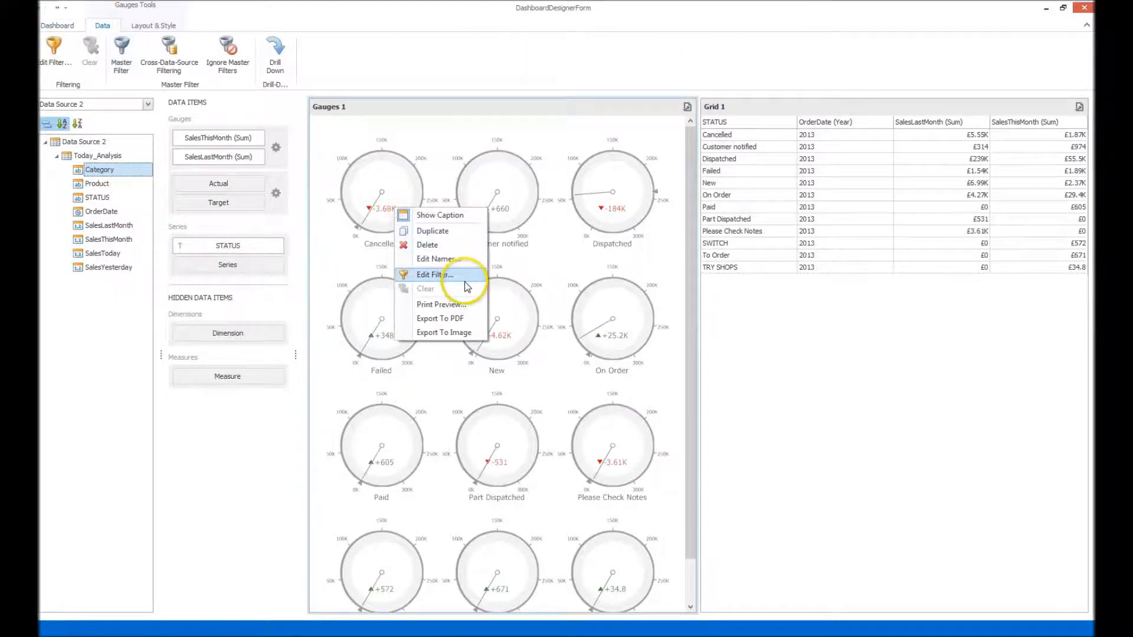
{"action": "left_click", "coordinate": [464, 275]}
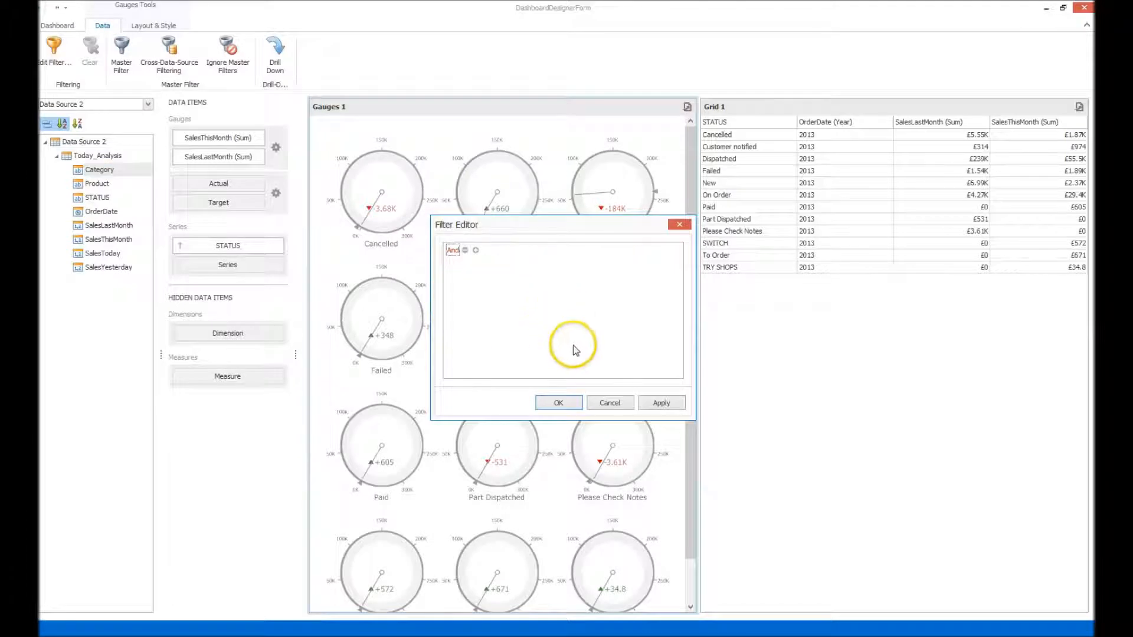
{"action": "left_click", "coordinate": [620, 405]}
{"action": "left_click", "coordinate": [54, 50]}
{"action": "left_click", "coordinate": [476, 251]}
{"action": "left_click", "coordinate": [483, 266]}
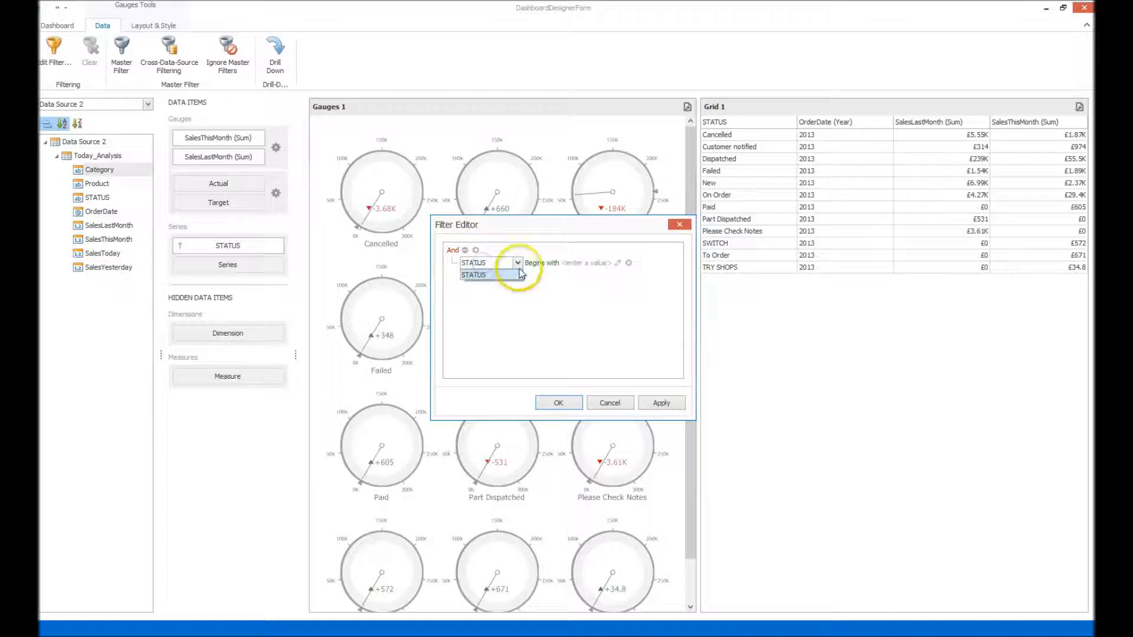
{"action": "left_click", "coordinate": [614, 404]}
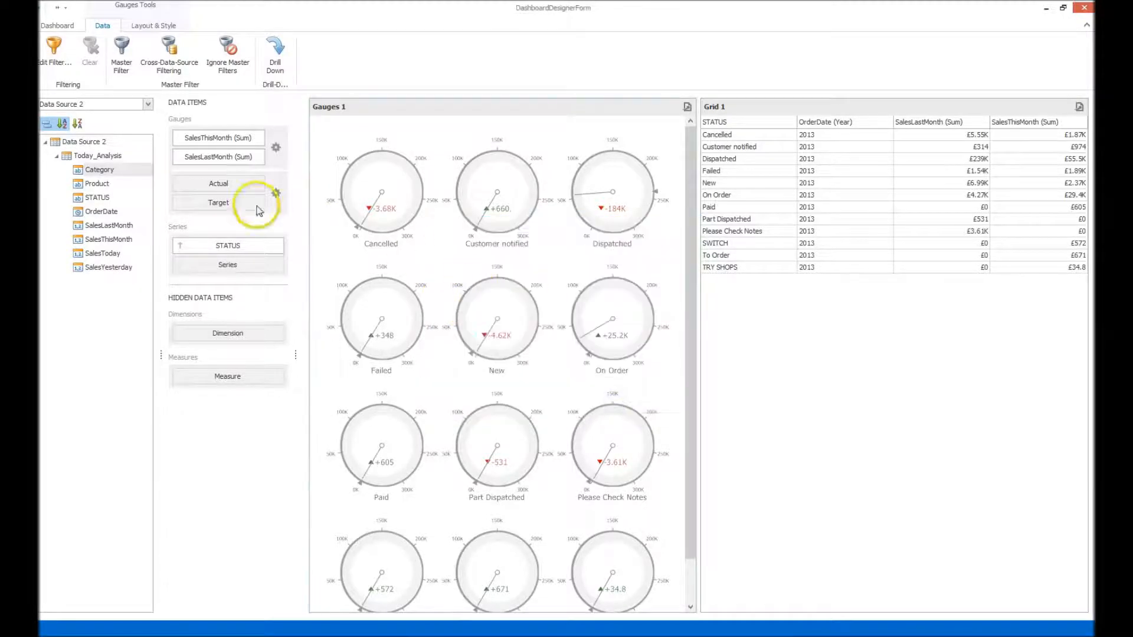
Add SalesYesterday as a hidden dimension of the gauges.
{"action": "left_click", "coordinate": [79, 267]}
{"action": "left_click_drag", "start_coordinate": [79, 268], "coordinate": [224, 332]}
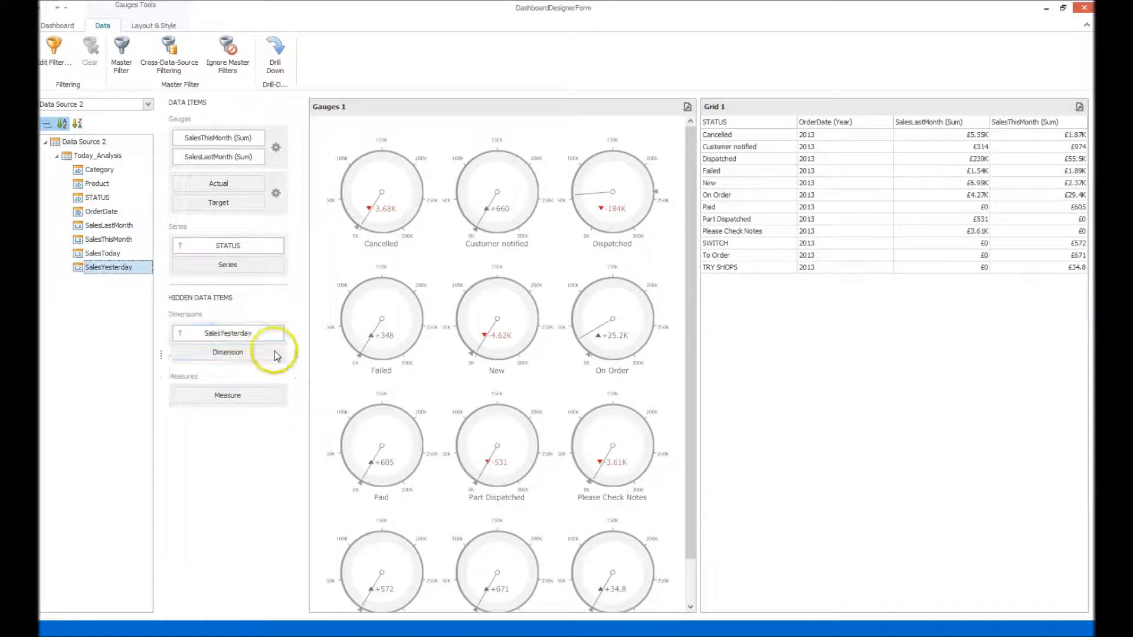
Filter the gauges with the condition SalesYesterday is greater than 4.99.
{"action": "right_click", "coordinate": [407, 295]}
{"action": "left_click", "coordinate": [469, 364]}
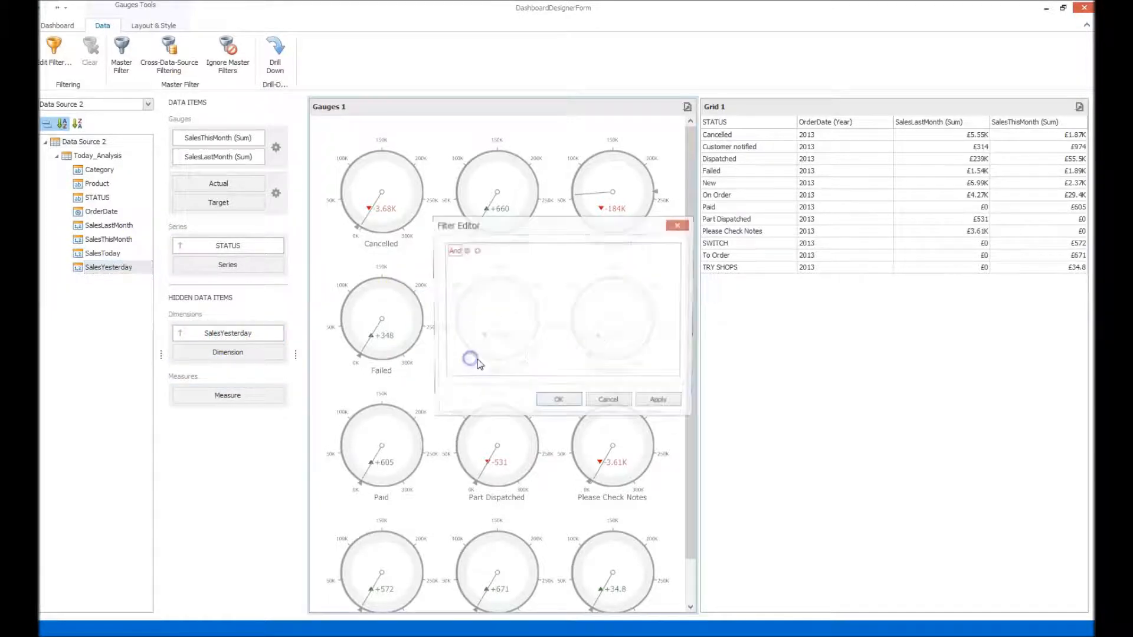
{"action": "left_click", "coordinate": [476, 251]}
{"action": "left_click", "coordinate": [494, 265]}
{"action": "left_click", "coordinate": [511, 275]}
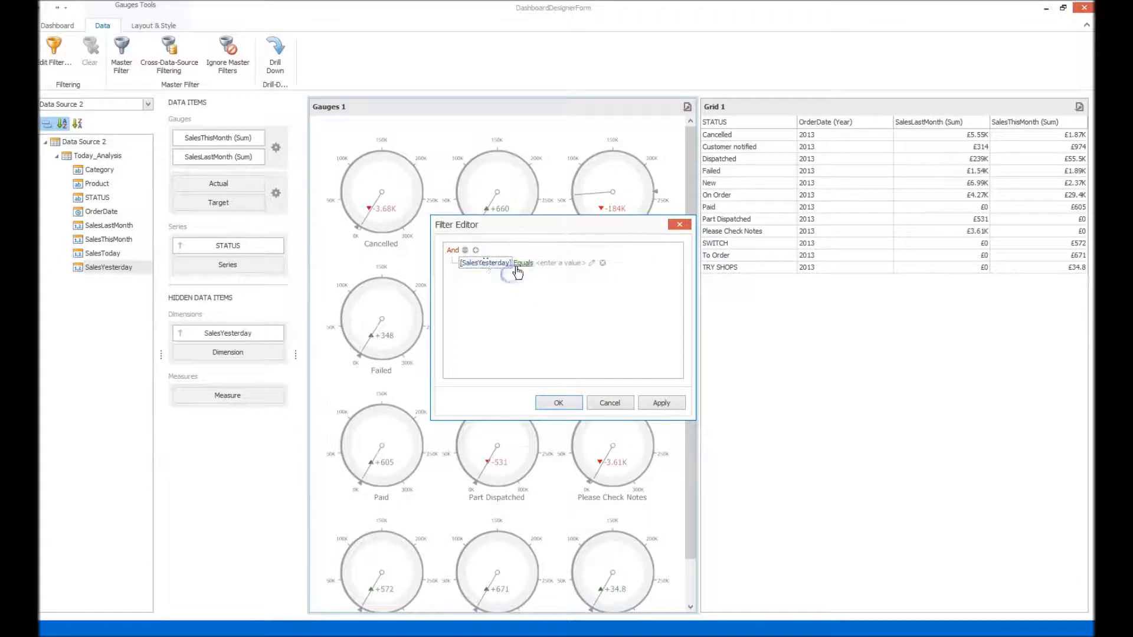
{"action": "left_click", "coordinate": [523, 265]}
{"action": "left_click", "coordinate": [574, 294]}
{"action": "left_click", "coordinate": [573, 265]}
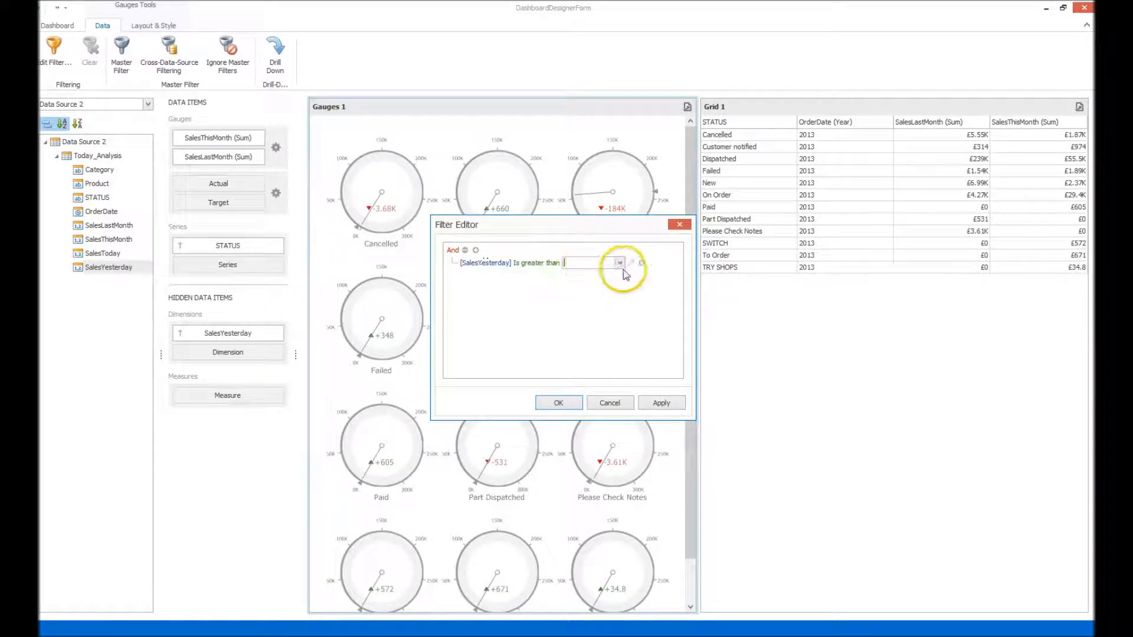
{"action": "left_click", "coordinate": [621, 264]}
{"action": "left_click", "coordinate": [597, 282]}
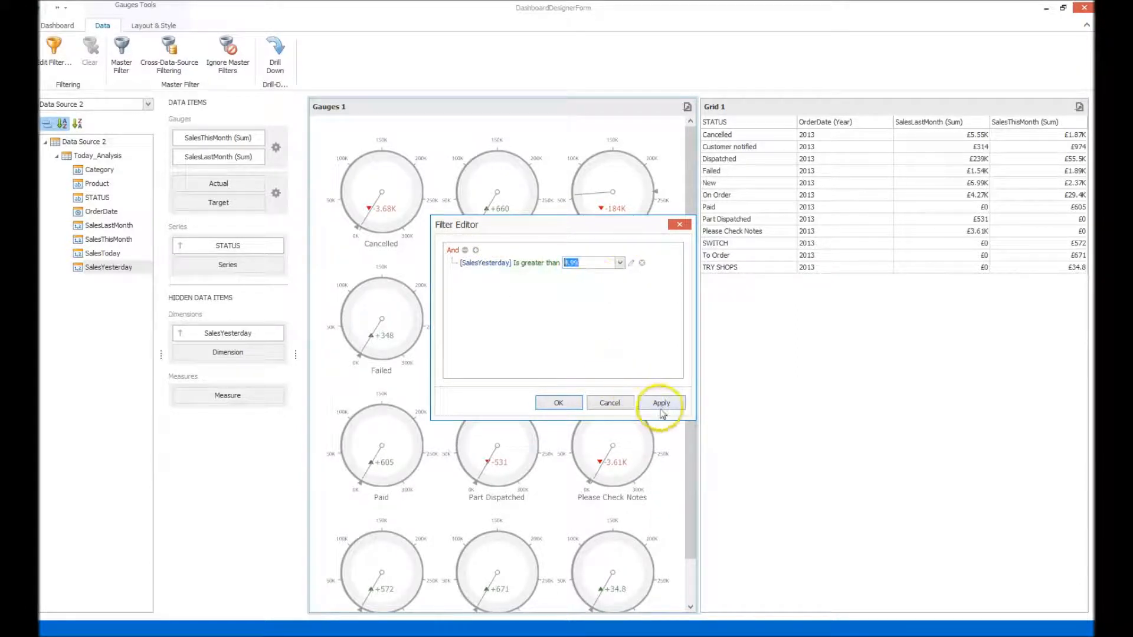
{"action": "left_click", "coordinate": [660, 410]}
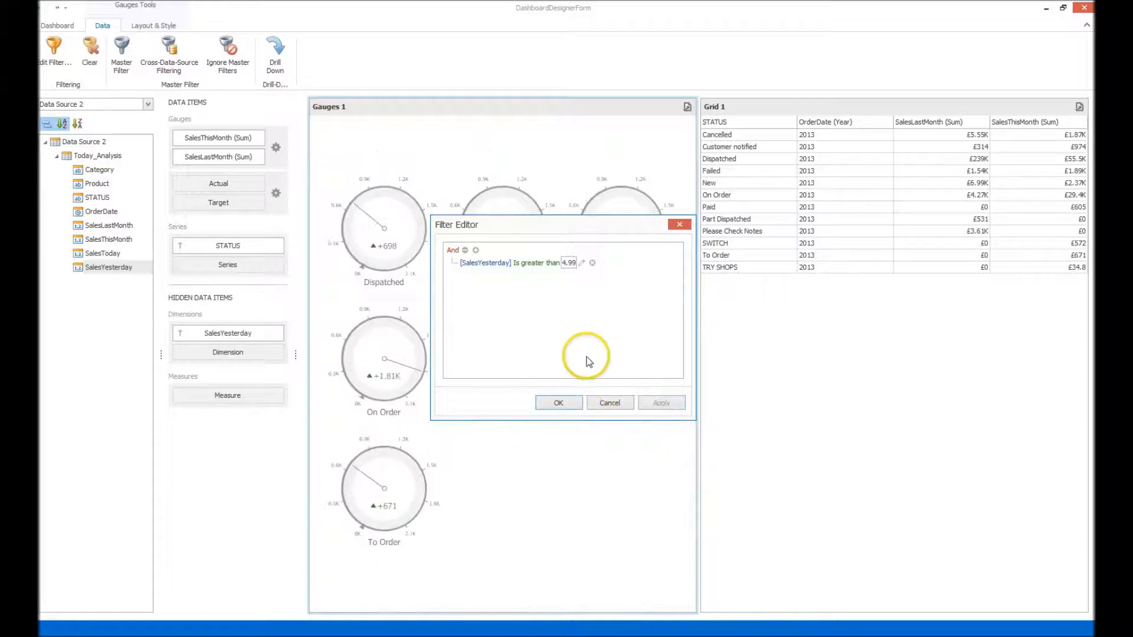
{"action": "left_click", "coordinate": [557, 403]}
Clear the SalesYesterday filter from the gauges.
{"action": "right_click", "coordinate": [472, 283]}
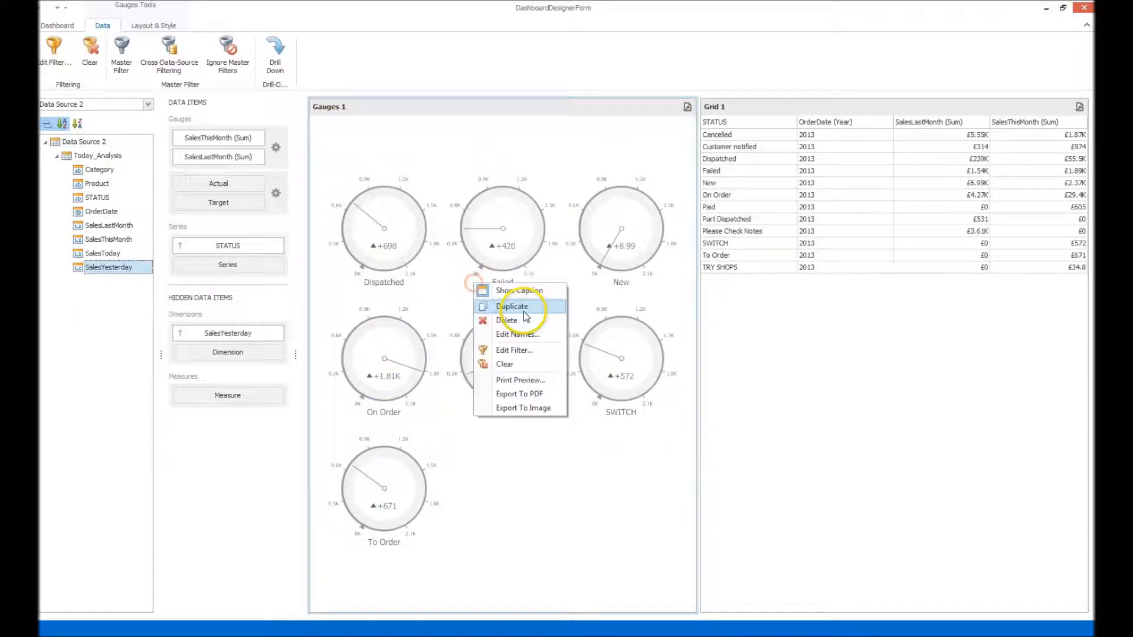
{"action": "left_click", "coordinate": [523, 366]}
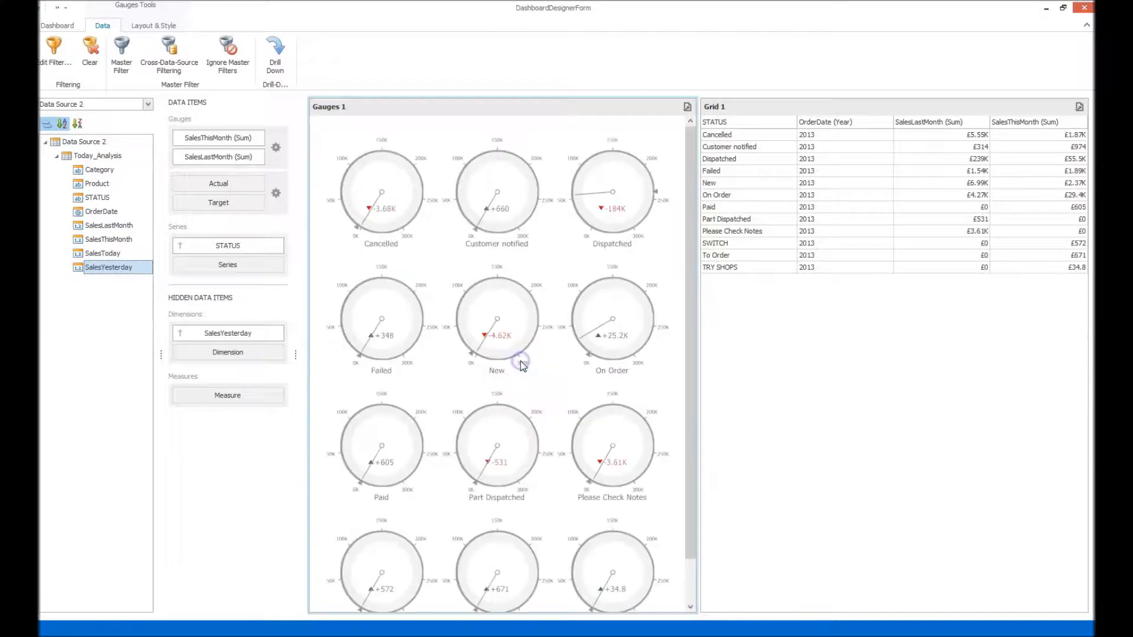
{"action": "left_click", "coordinate": [448, 238]}
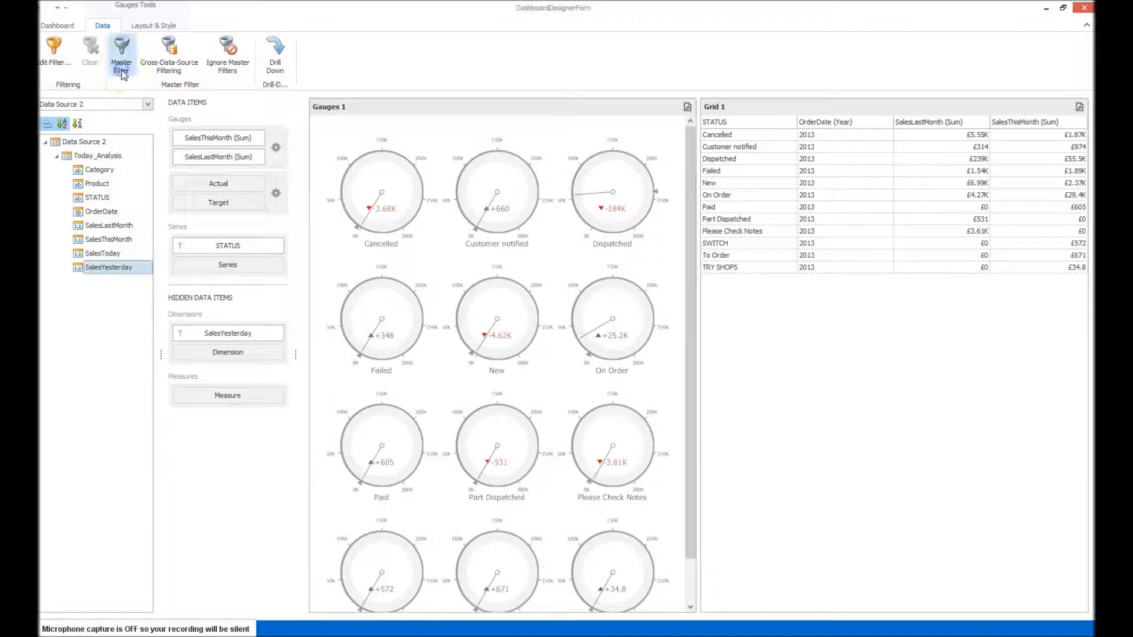
Try the gauges as a master filter for the grid with Cancelled selected, and turn the master filter off again.
{"action": "left_click", "coordinate": [121, 70]}
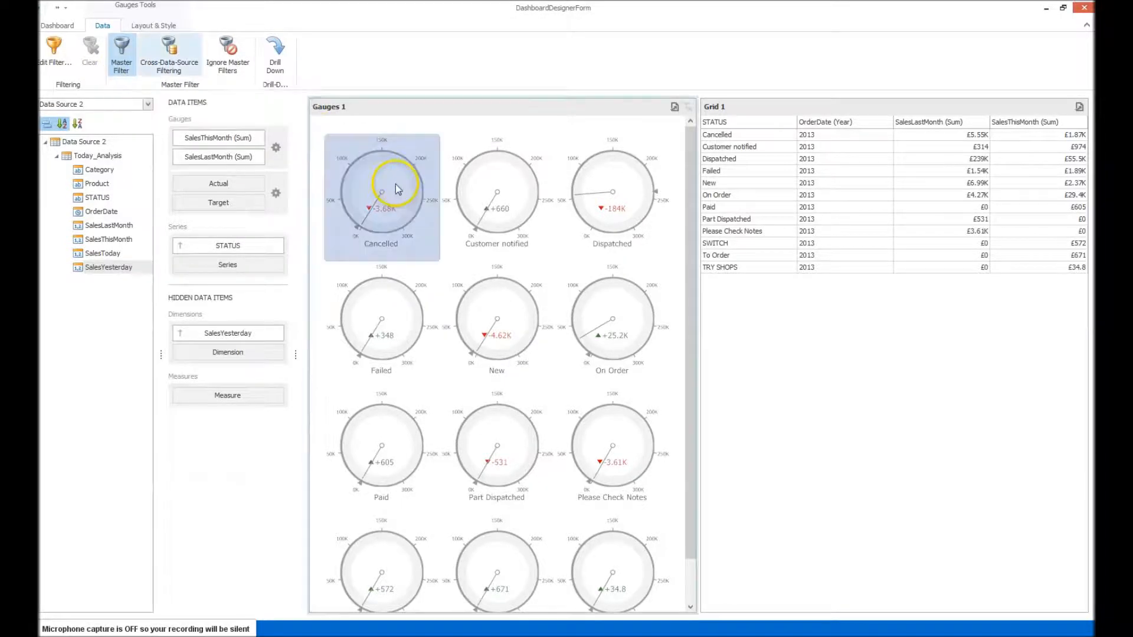
{"action": "left_click", "coordinate": [401, 206]}
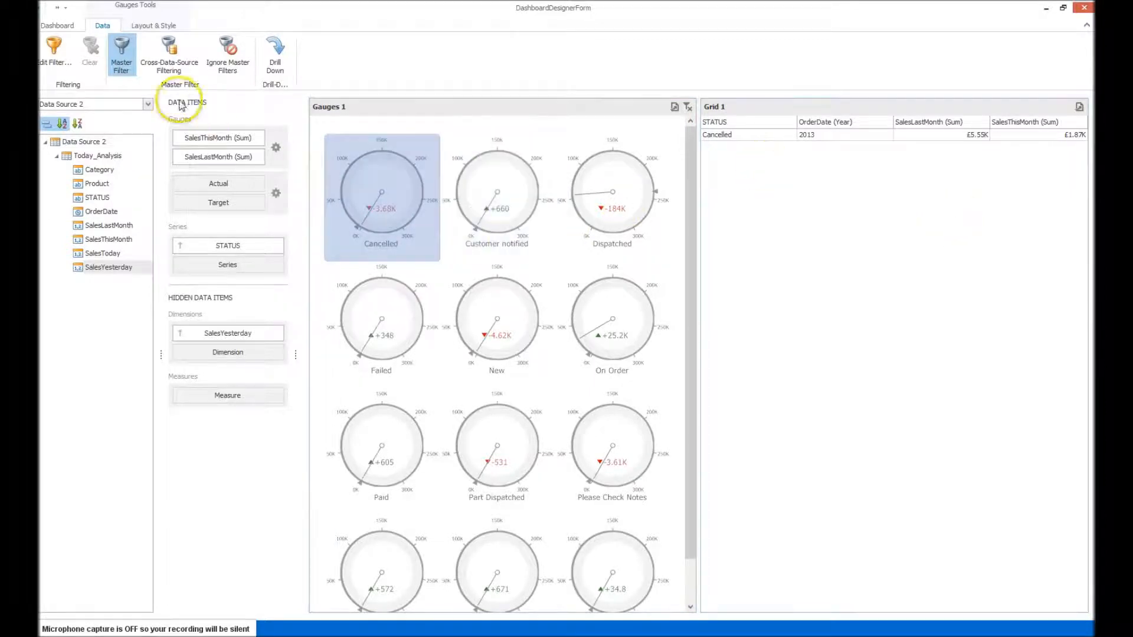
{"action": "left_click", "coordinate": [124, 70]}
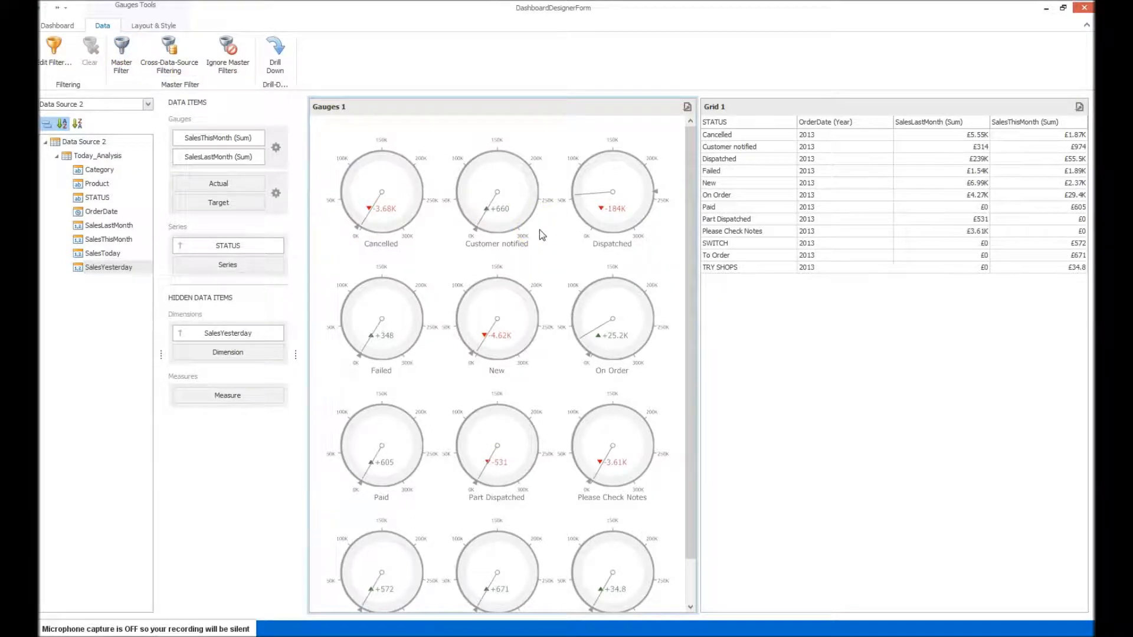
Try cross-data-source filtering with the gauges as master filter and Customer notified selected, and turn both filter options off again.
{"action": "left_click", "coordinate": [170, 68]}
{"action": "left_click", "coordinate": [123, 70]}
{"action": "left_click", "coordinate": [509, 236]}
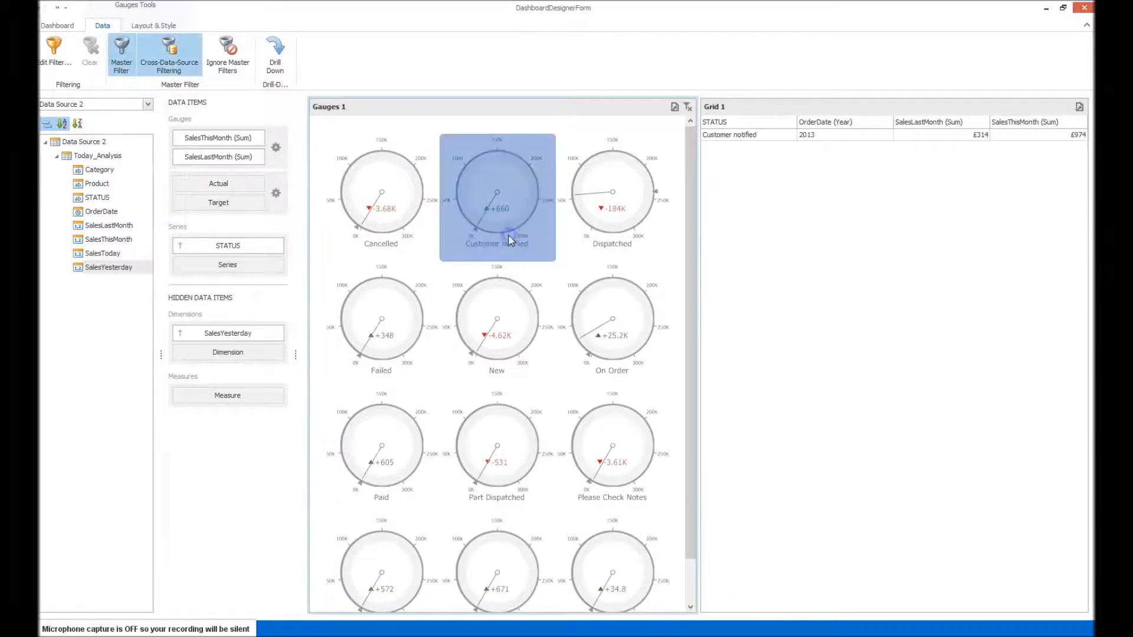
{"action": "left_click", "coordinate": [170, 57]}
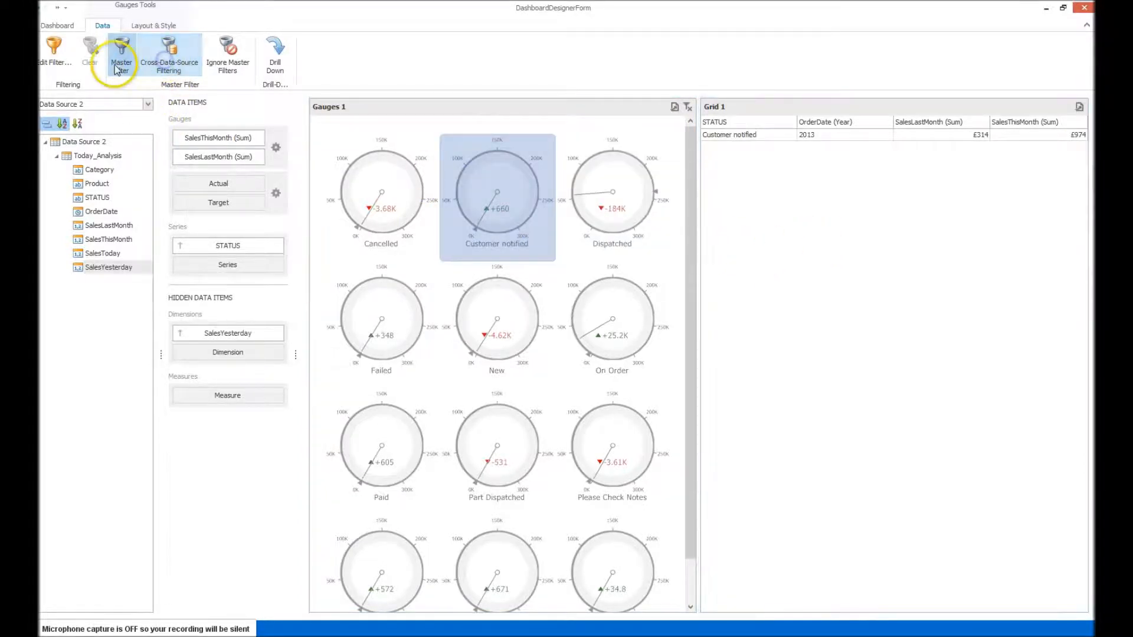
{"action": "left_click", "coordinate": [118, 70]}
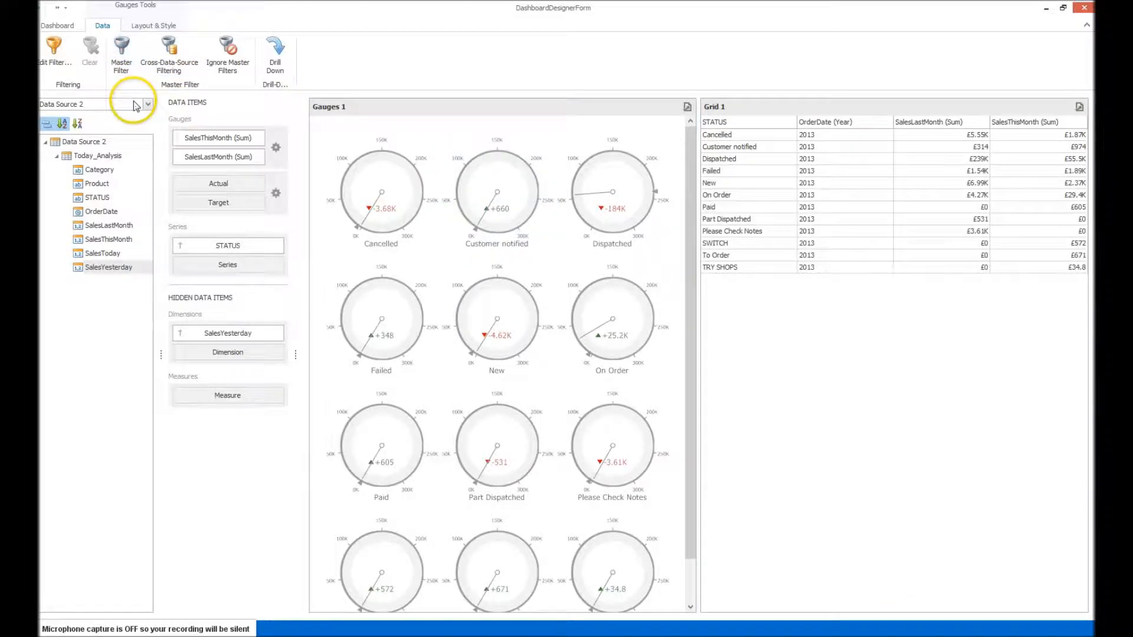
{"action": "left_click", "coordinate": [593, 223]}
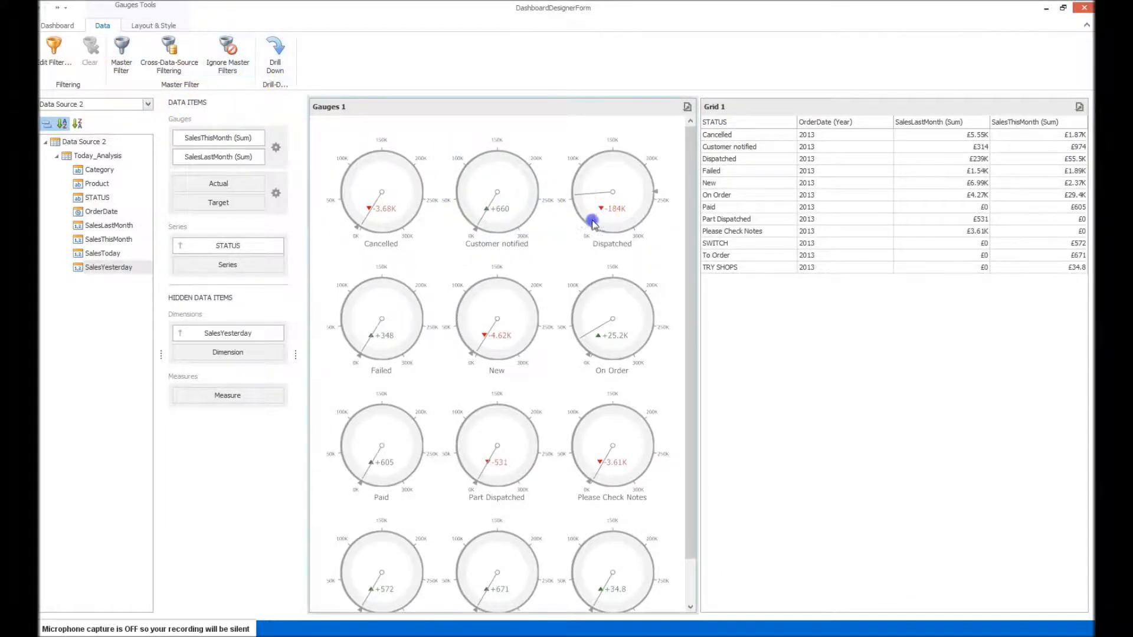
{"action": "left_click", "coordinate": [232, 65]}
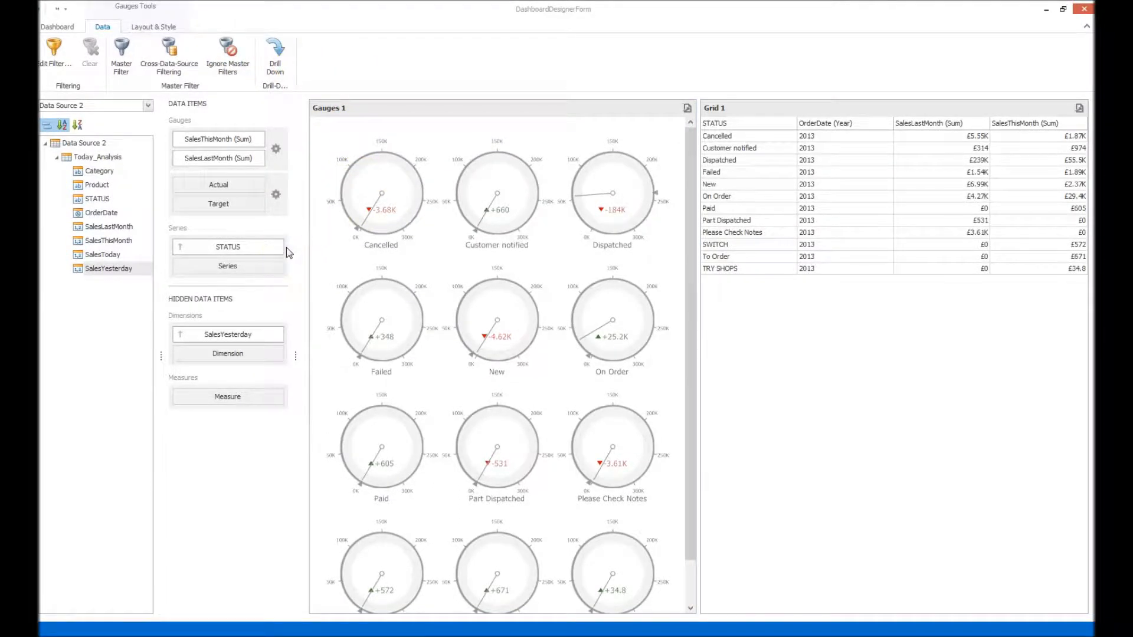
Add SalesToday as a second series with drill-down enabled, and drill into the Customer notified gauge and back up.
{"action": "left_click_drag", "start_coordinate": [99, 255], "coordinate": [227, 267]}
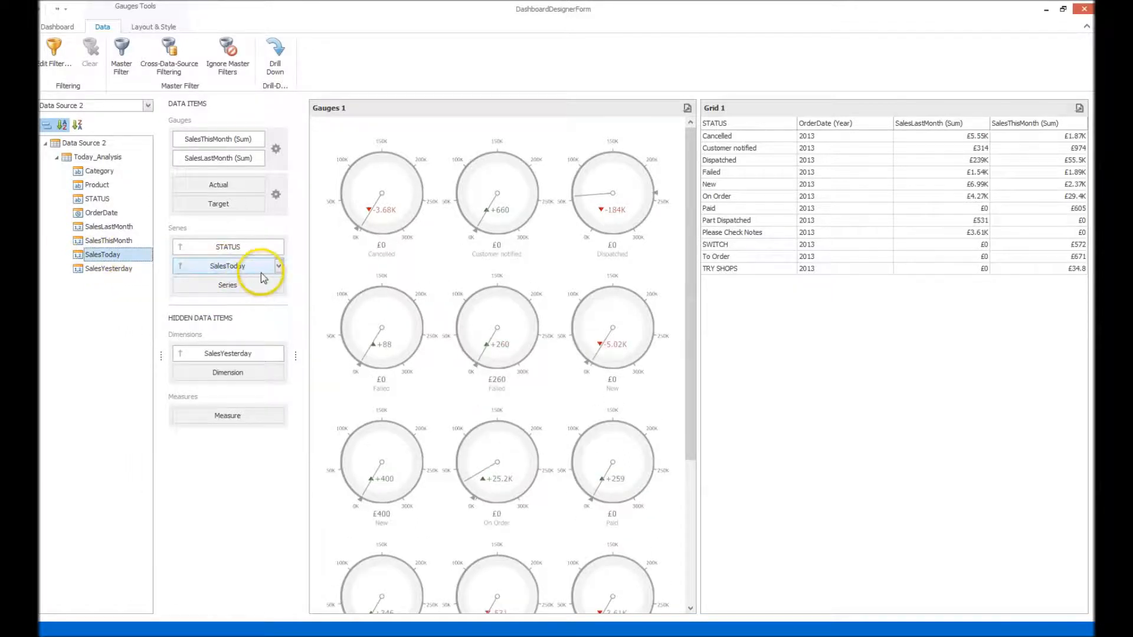
{"action": "left_click", "coordinate": [275, 54]}
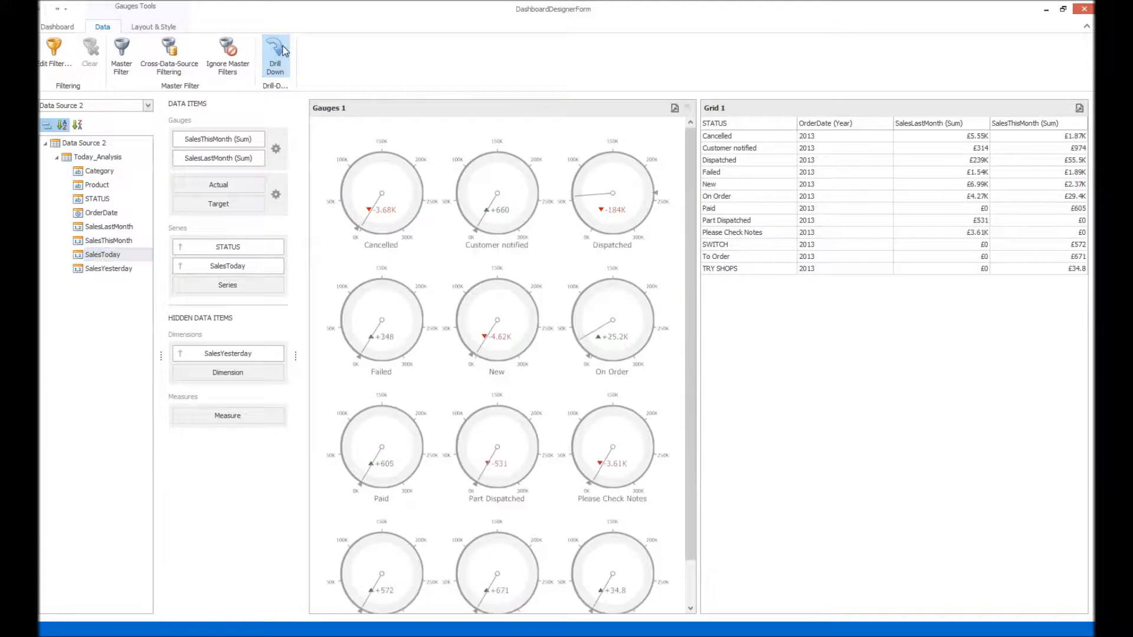
{"action": "left_click", "coordinate": [455, 217]}
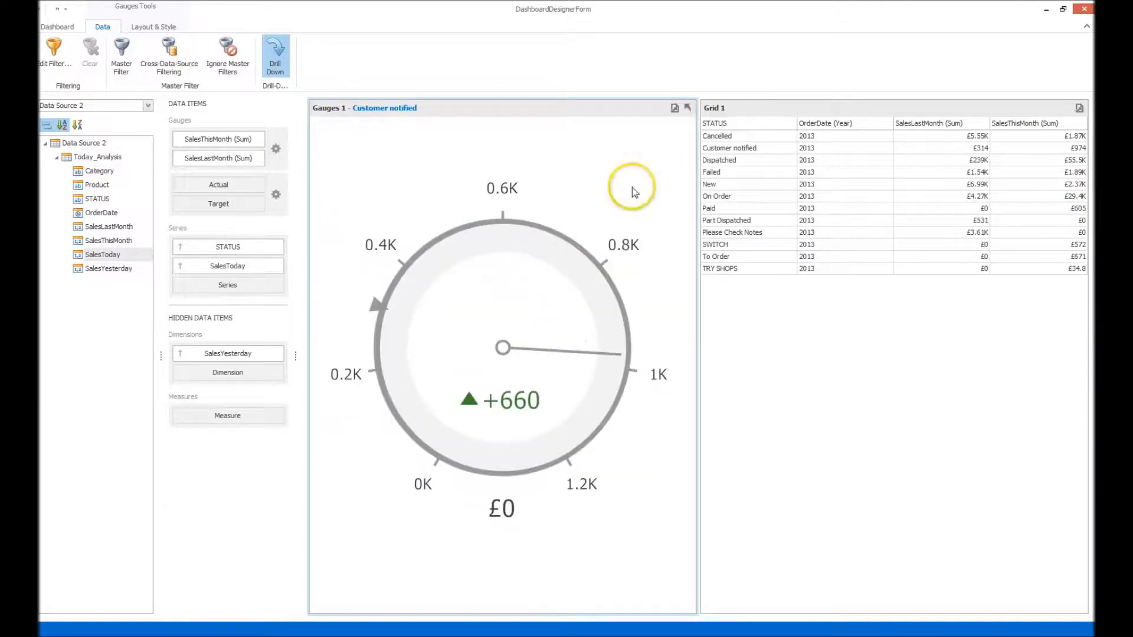
{"action": "left_click", "coordinate": [688, 110]}
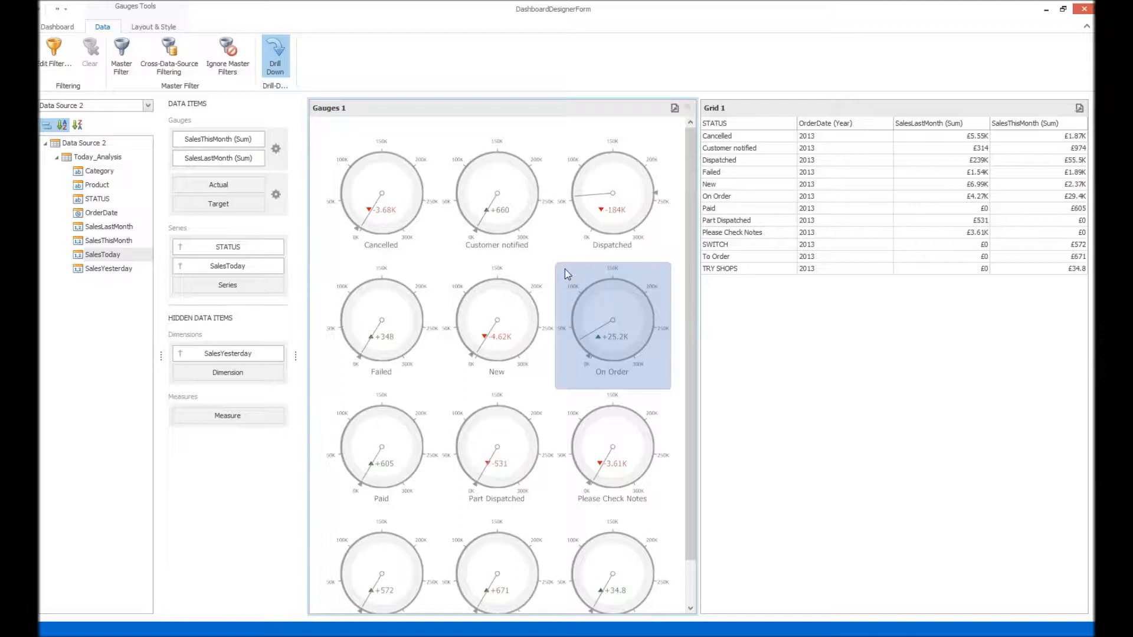
Turn off drill-down on the gauges and remove SalesToday from the series.
{"action": "left_click", "coordinate": [275, 57]}
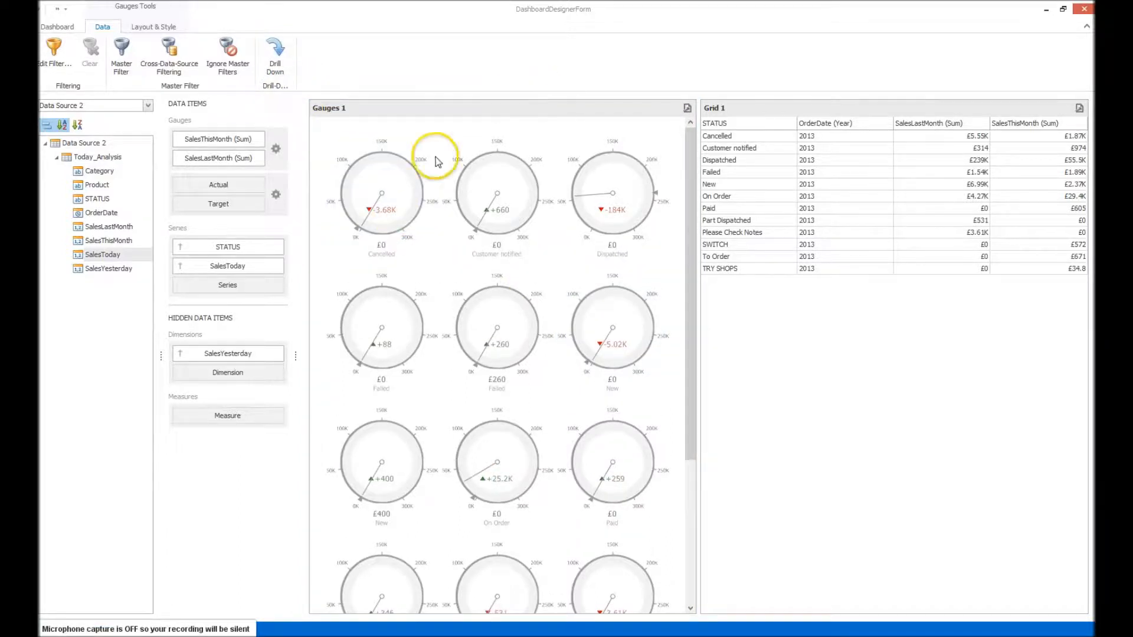
{"action": "left_click_drag", "start_coordinate": [260, 266], "coordinate": [127, 258]}
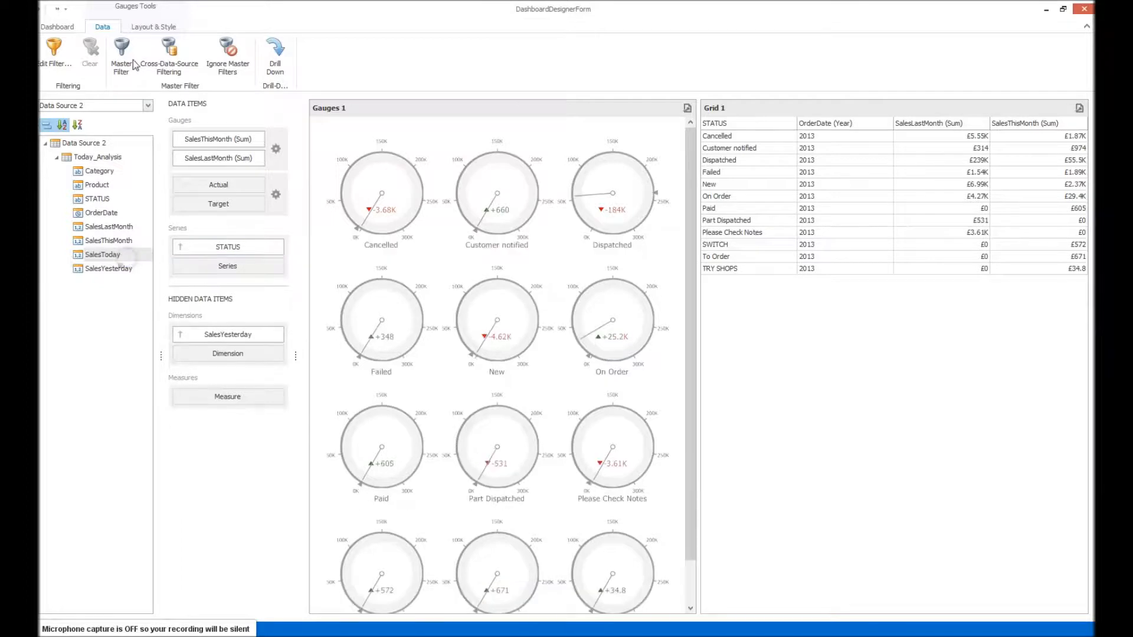
Arrange the gauges in columns with a count of 1.
{"action": "left_click", "coordinate": [153, 27]}
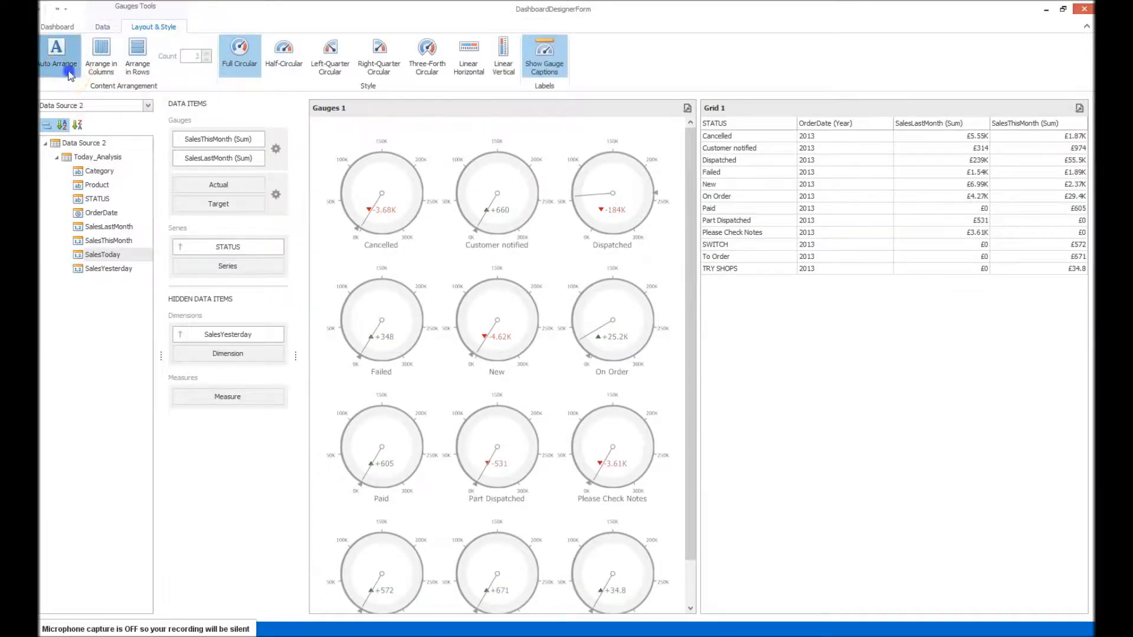
{"action": "left_click", "coordinate": [102, 65]}
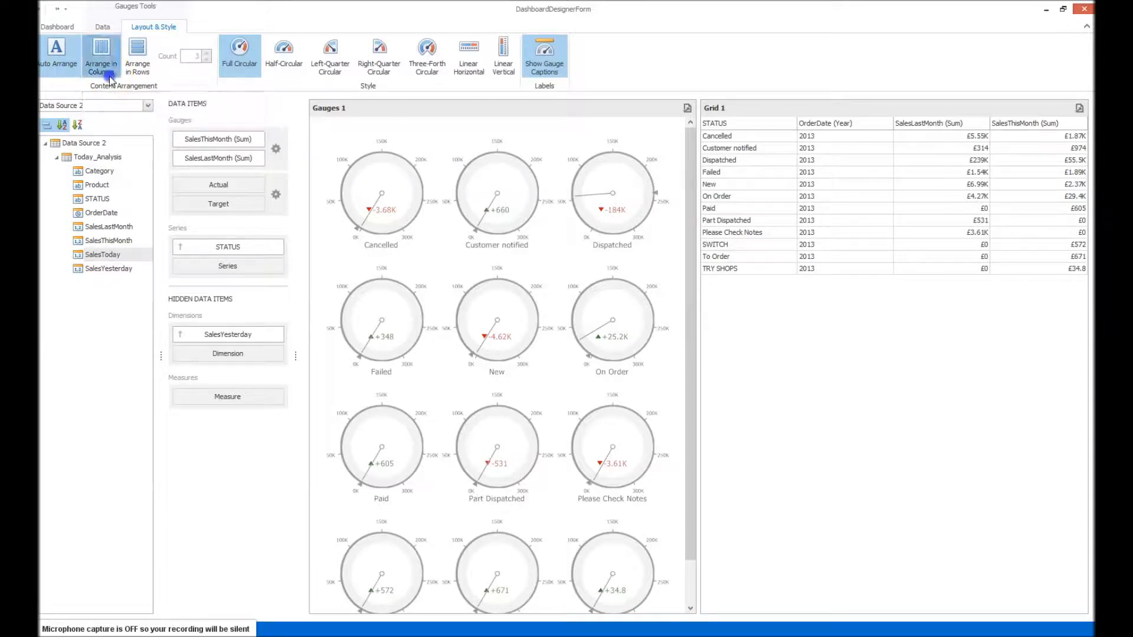
{"action": "left_click", "coordinate": [206, 61]}
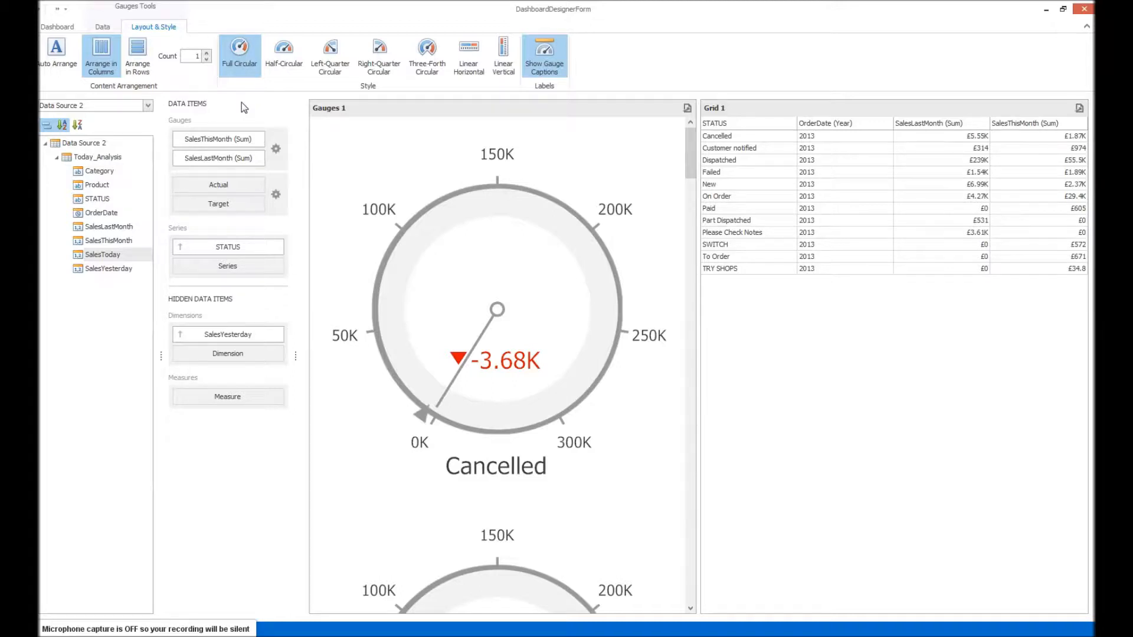
Try the half, quarter, three-fourth circular and linear horizontal gauge styles, and set the gauges to Linear Vertical.
{"action": "left_click", "coordinate": [286, 65]}
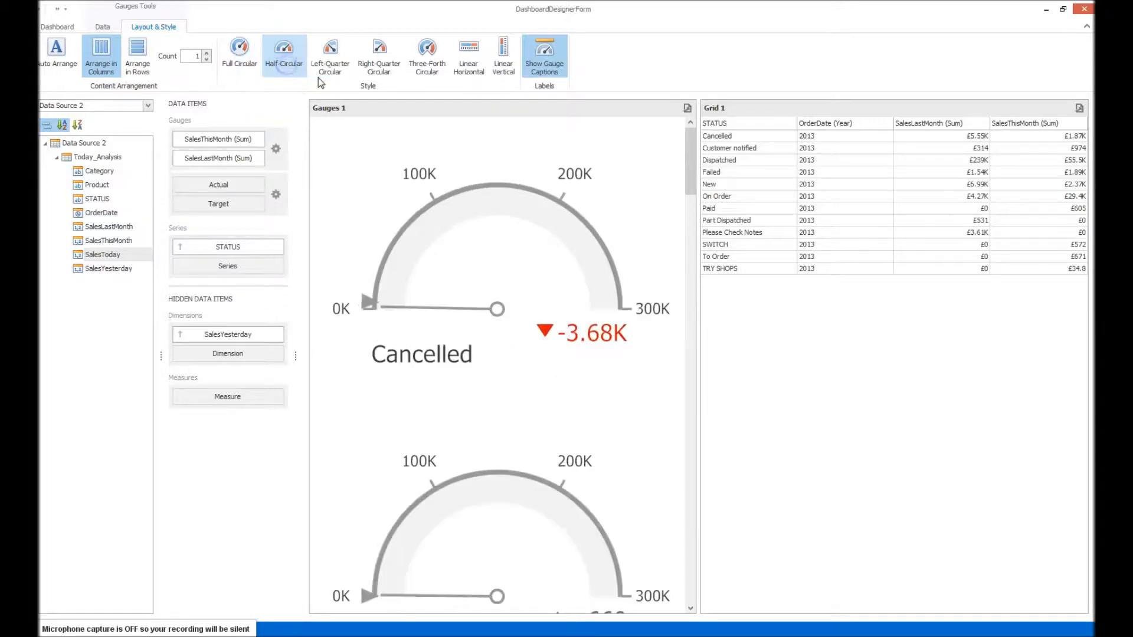
{"action": "left_click", "coordinate": [330, 59]}
{"action": "left_click", "coordinate": [379, 59]}
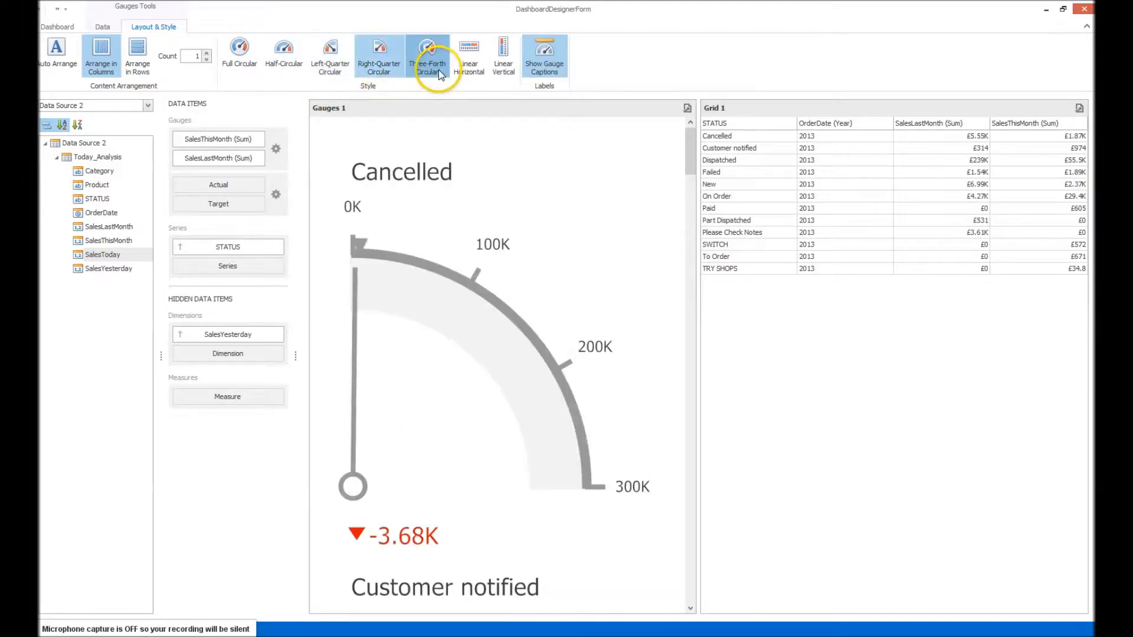
{"action": "left_click", "coordinate": [430, 65]}
{"action": "left_click", "coordinate": [469, 62]}
{"action": "left_click", "coordinate": [507, 69]}
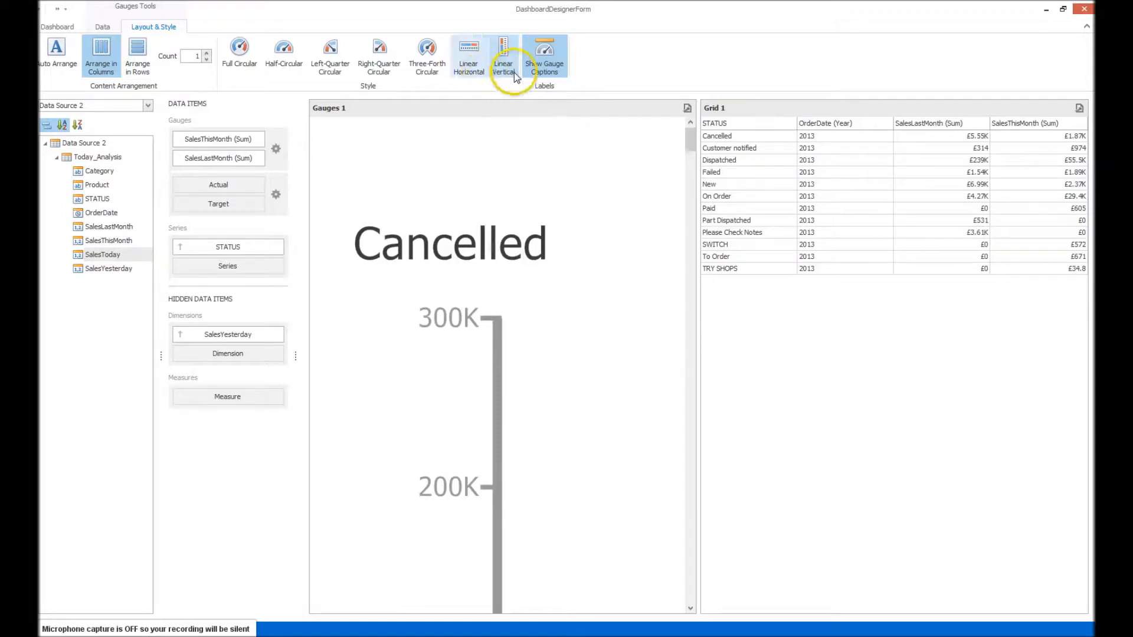
Arrange the linear gauges automatically, and try the gauge captions hidden before showing them again.
{"action": "left_click", "coordinate": [543, 56]}
{"action": "left_click", "coordinate": [543, 56]}
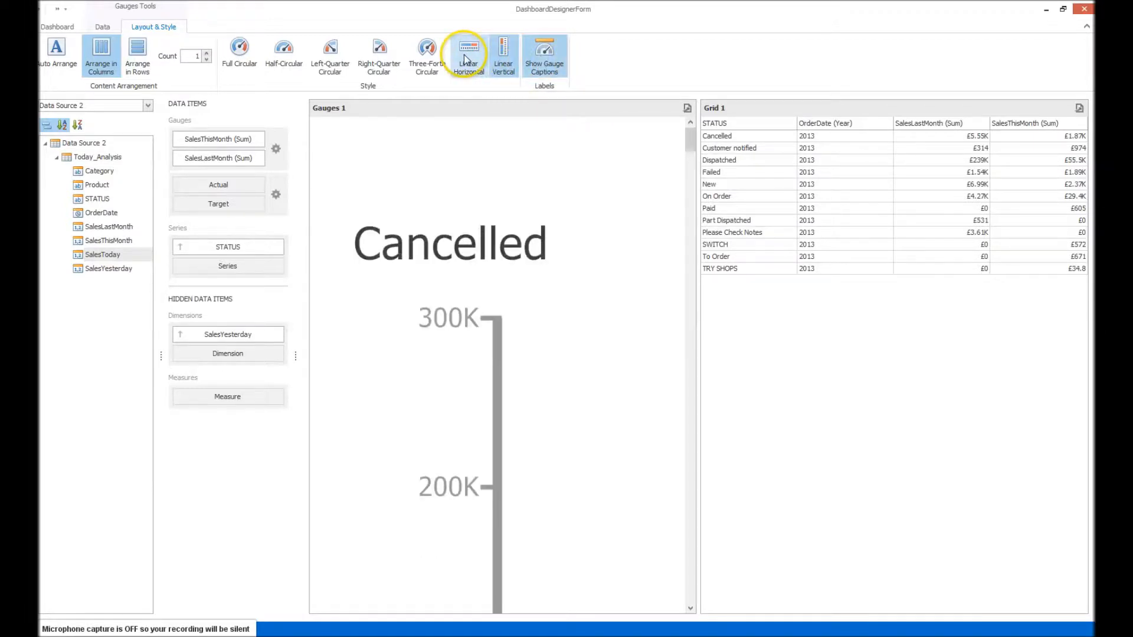
{"action": "left_click", "coordinate": [57, 53]}
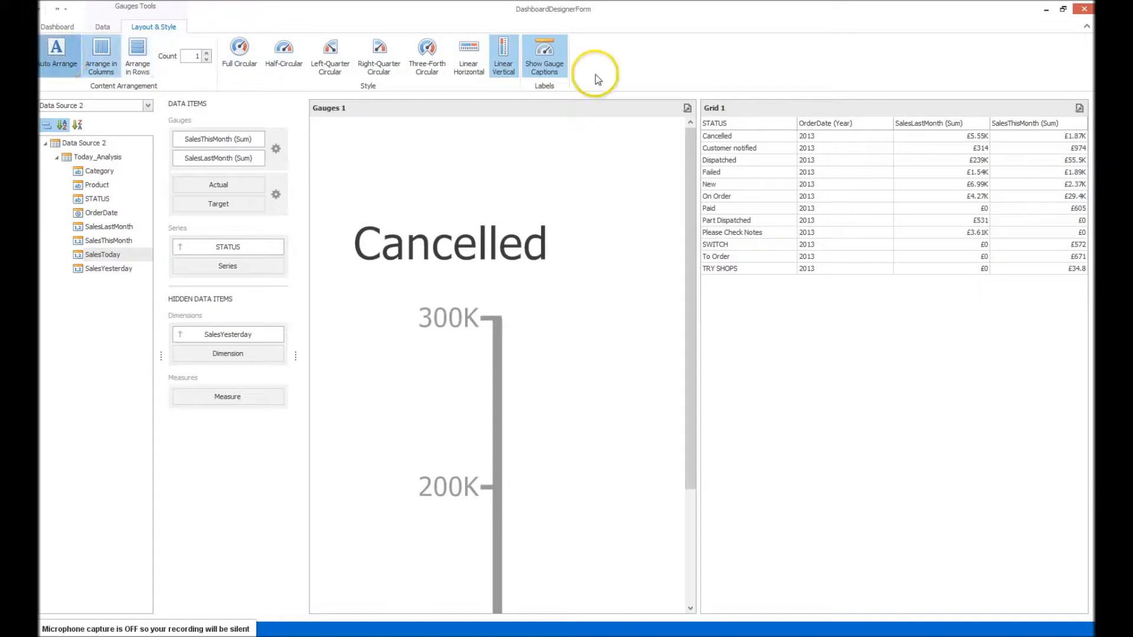
{"action": "left_click", "coordinate": [555, 63]}
{"action": "left_click", "coordinate": [554, 63]}
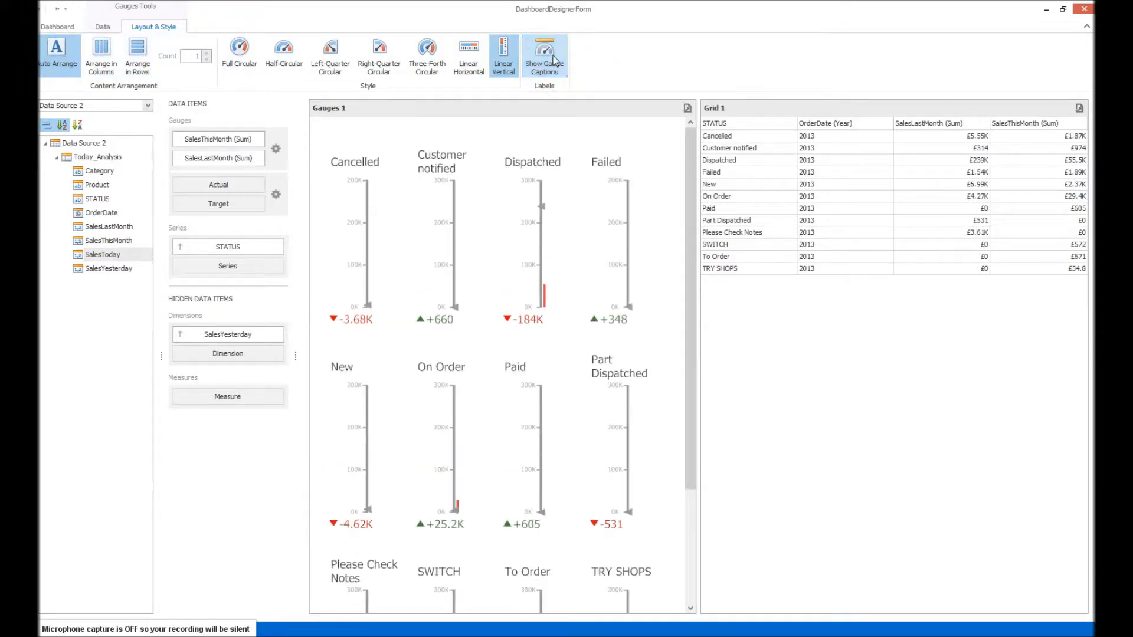
Hide the title caption of the Gauges 1 dashboard item.
{"action": "right_click", "coordinate": [602, 140]}
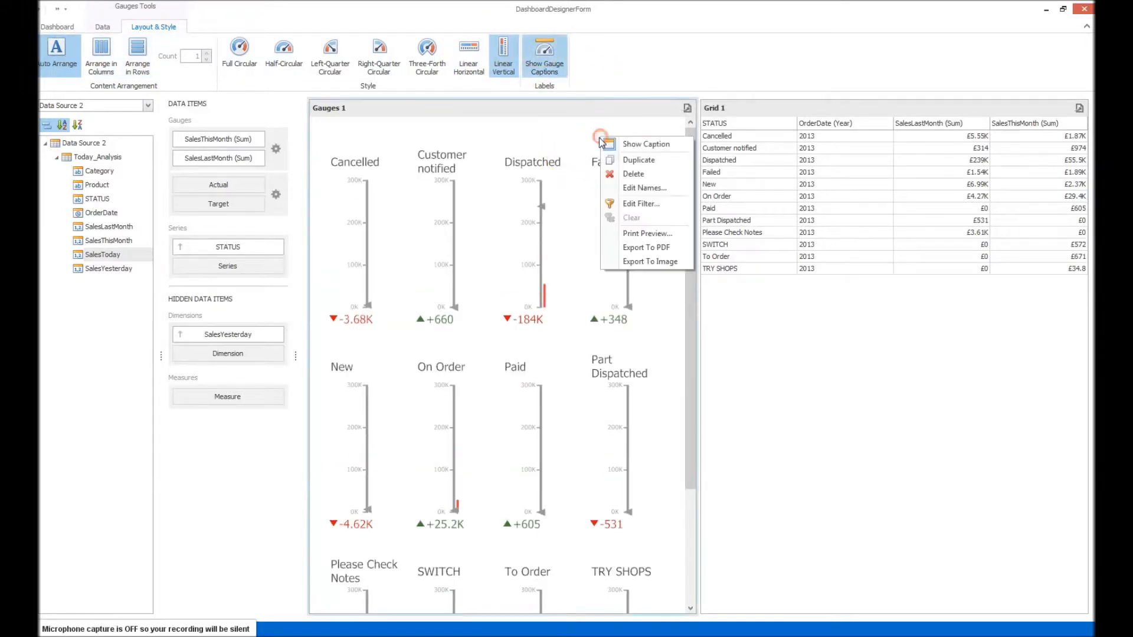
{"action": "left_click", "coordinate": [648, 148]}
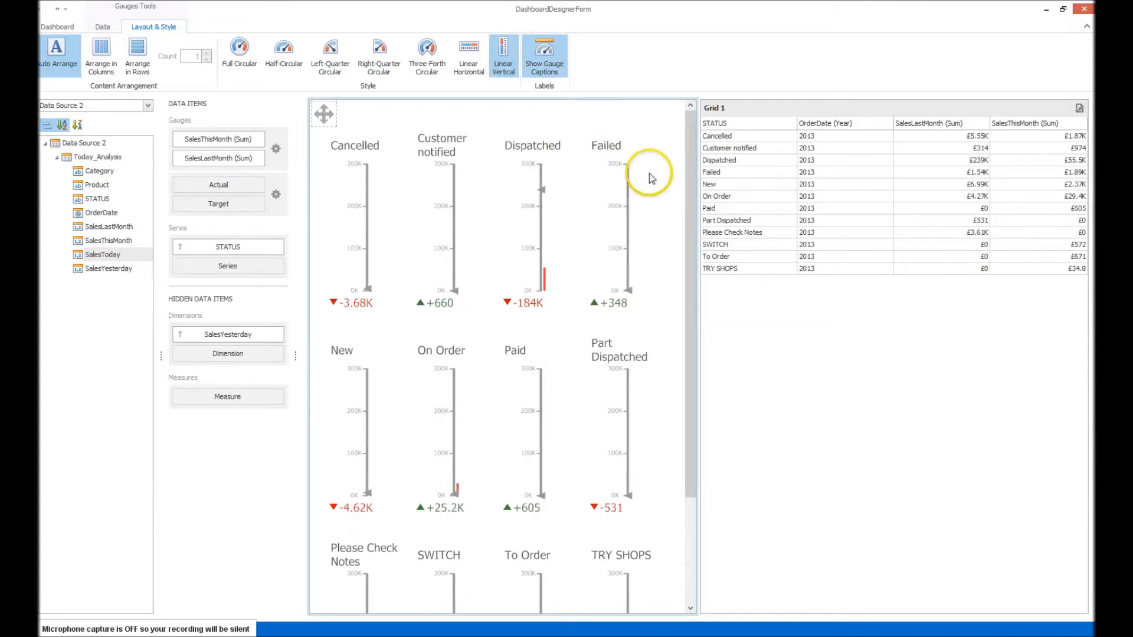
Open the name editor of the gauges item, move the dialog aside and accept the existing name.
{"action": "right_click", "coordinate": [632, 139]}
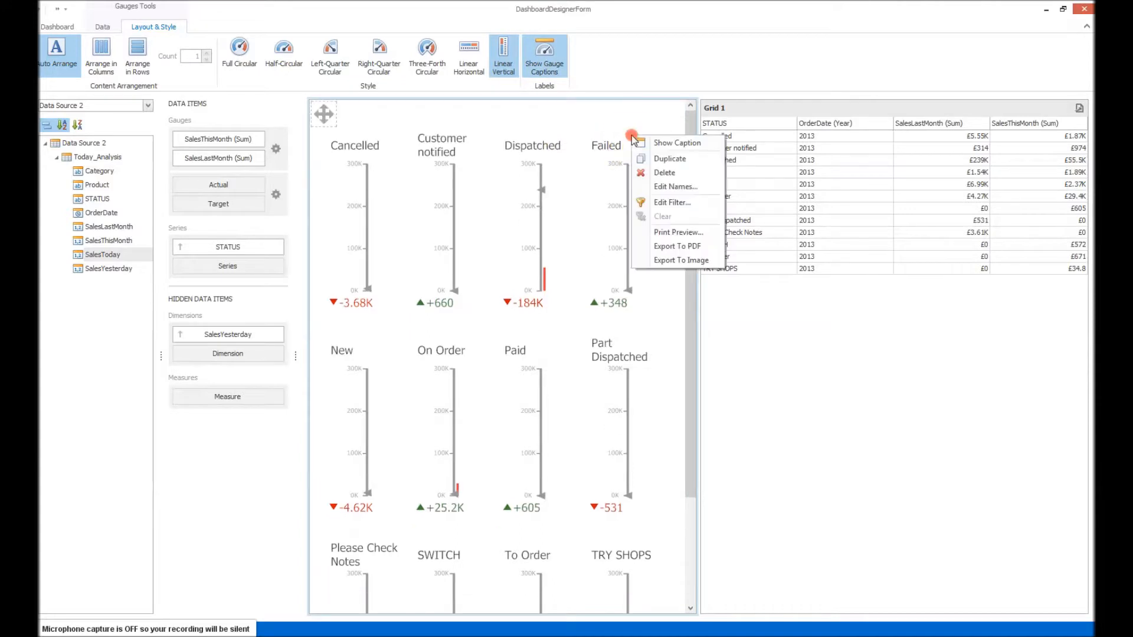
{"action": "left_click", "coordinate": [676, 185]}
{"action": "left_click_drag", "start_coordinate": [619, 215], "coordinate": [817, 202]}
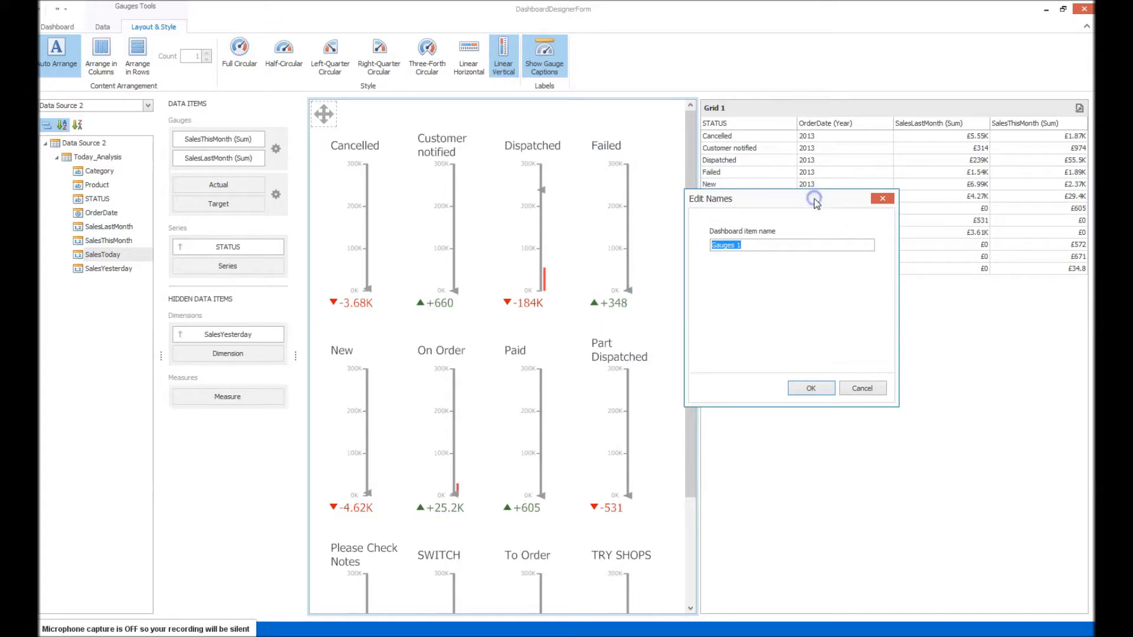
{"action": "left_click", "coordinate": [821, 391]}
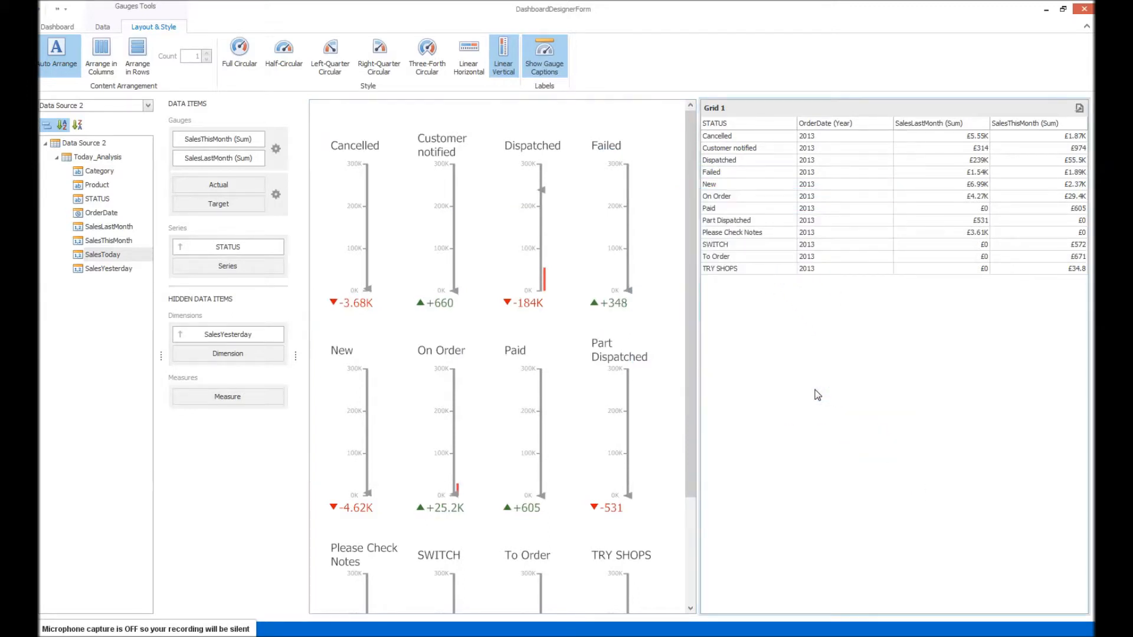
{"action": "right_click", "coordinate": [657, 240]}
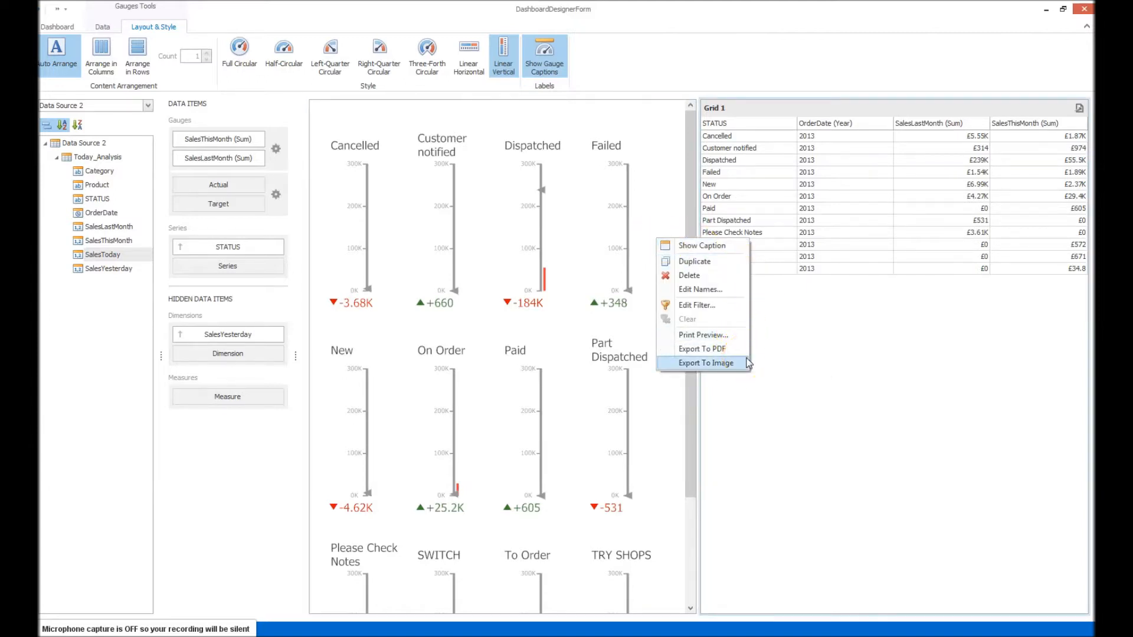
{"action": "left_click", "coordinate": [667, 122]}
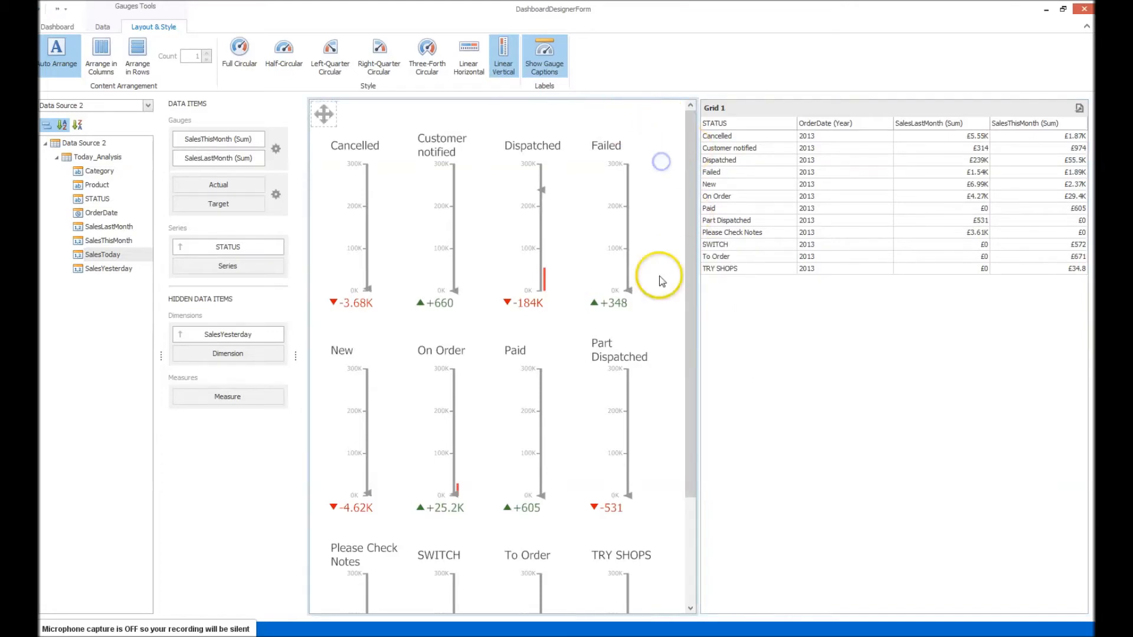